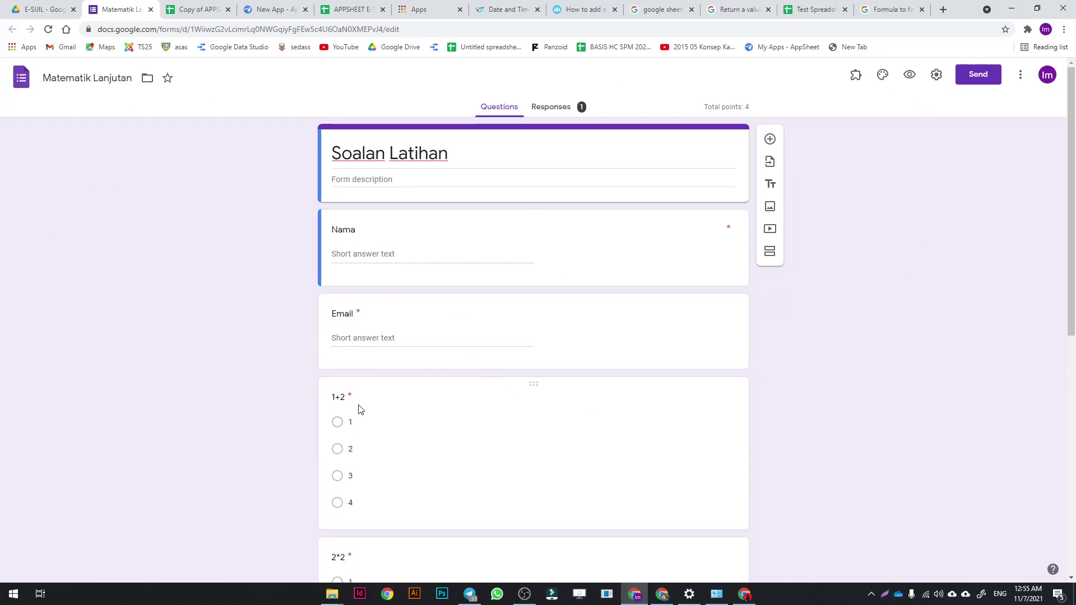
Switch the form's quiz mode off and back on in its settings, and save the settings.
left_click(503, 396)
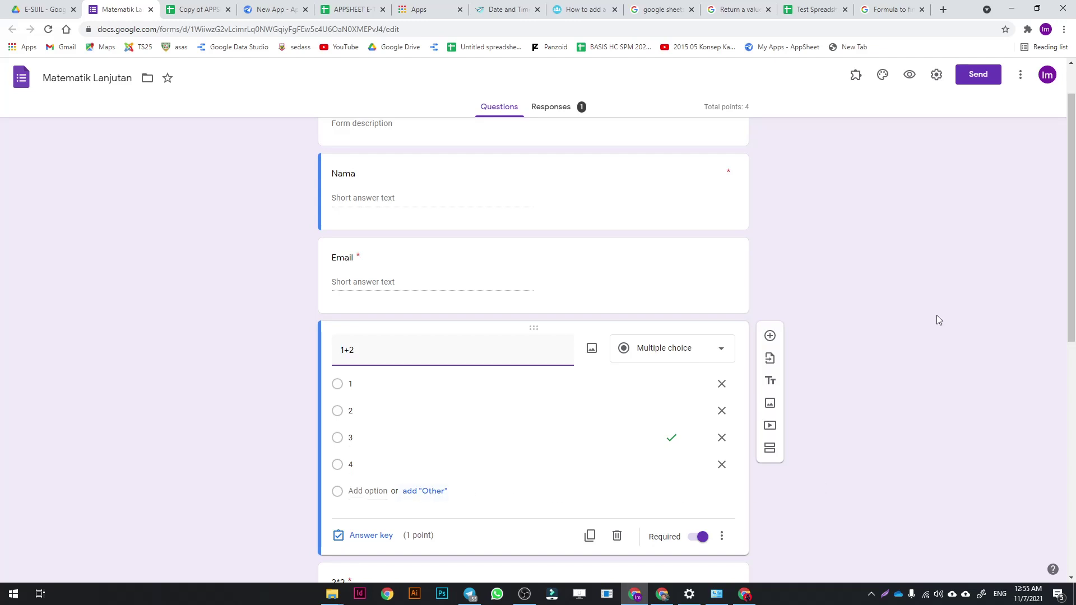
left_click(936, 75)
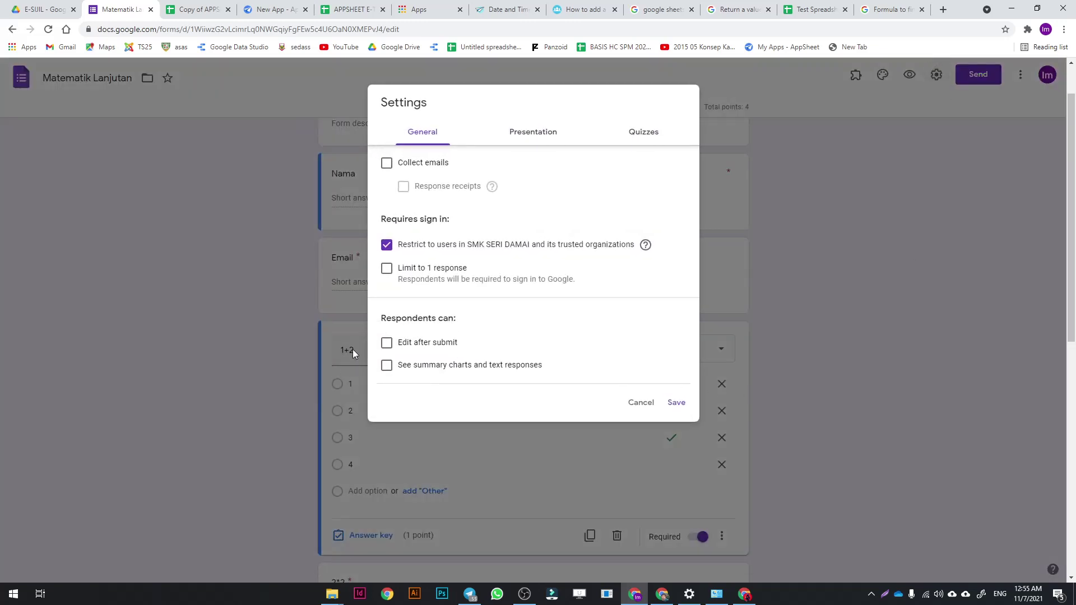
left_click(653, 133)
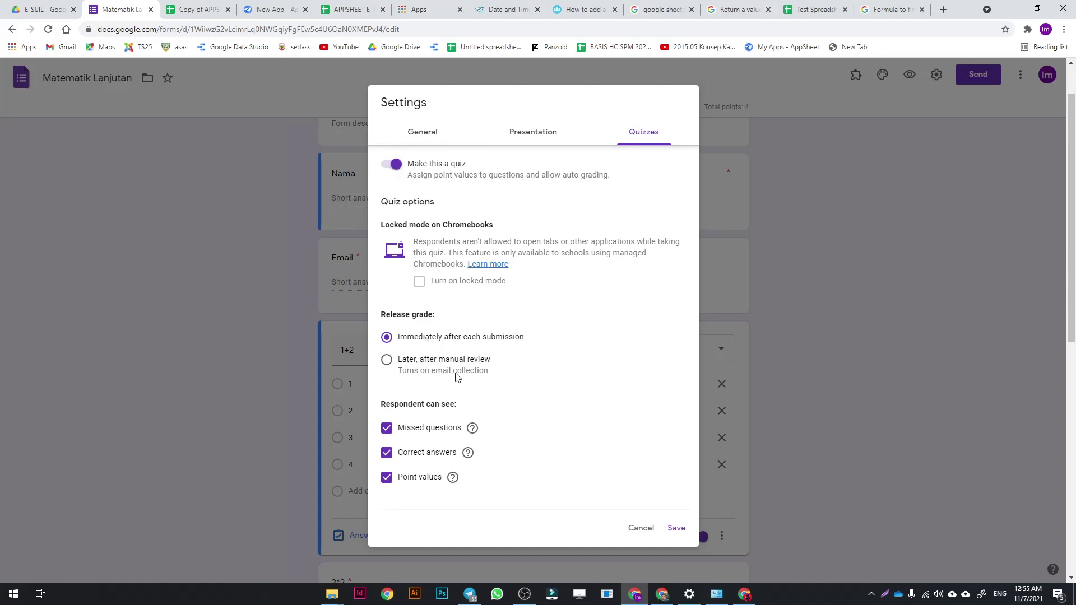
left_click(392, 164)
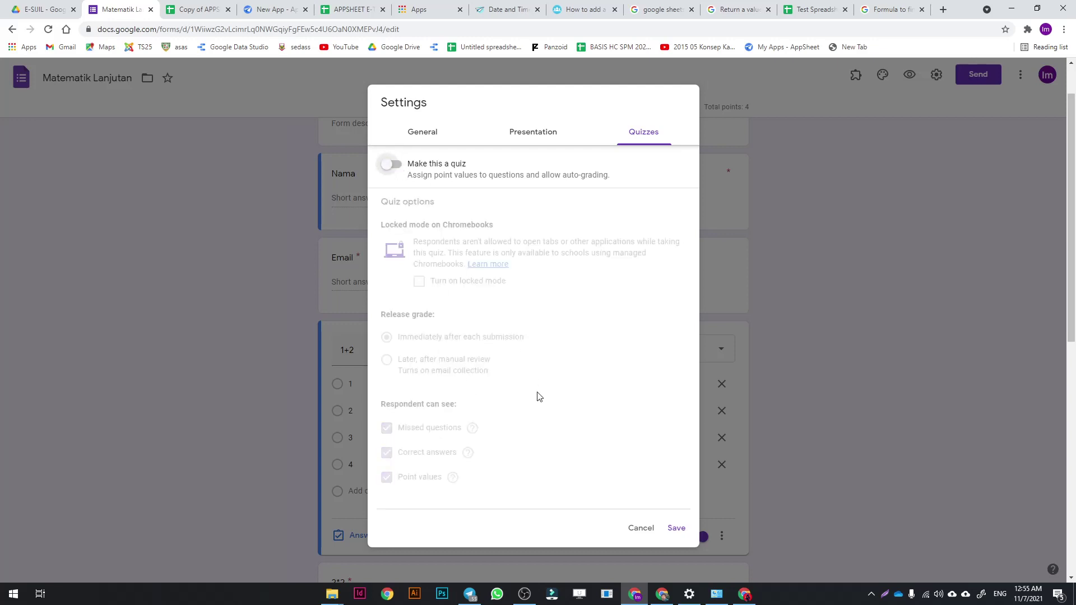
left_click(391, 169)
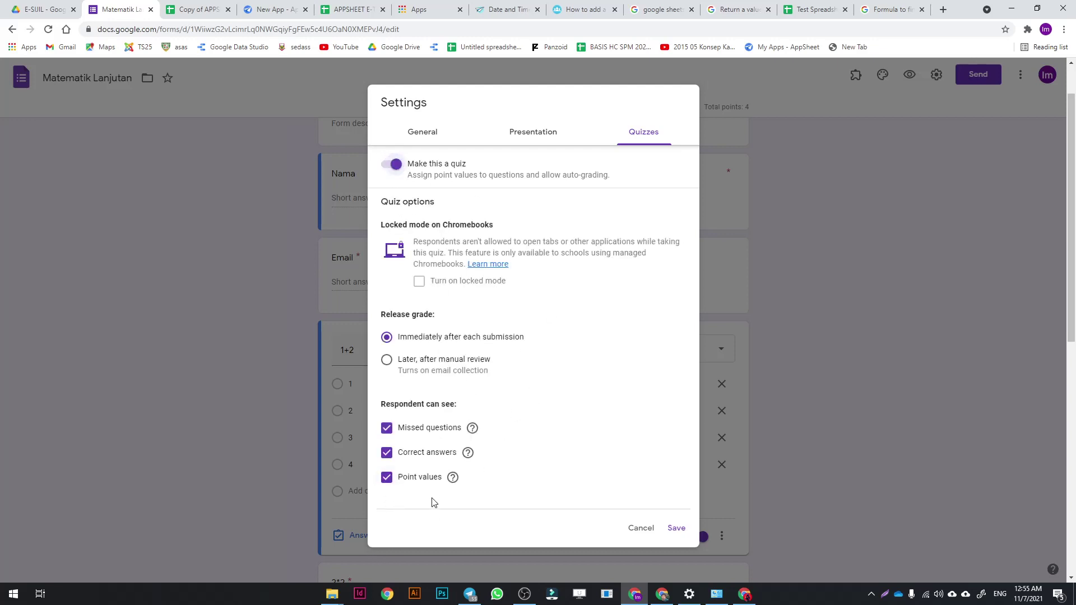
left_click(676, 528)
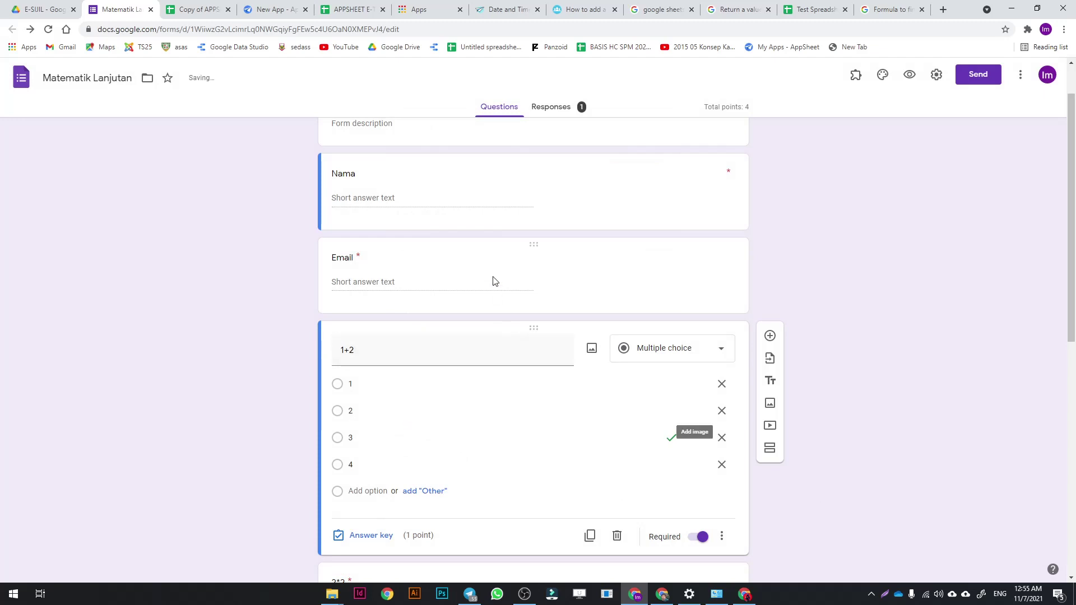
Open the answer key of the question "1+2" to check its correct answer and points.
scroll(563, 380, "up", 1)
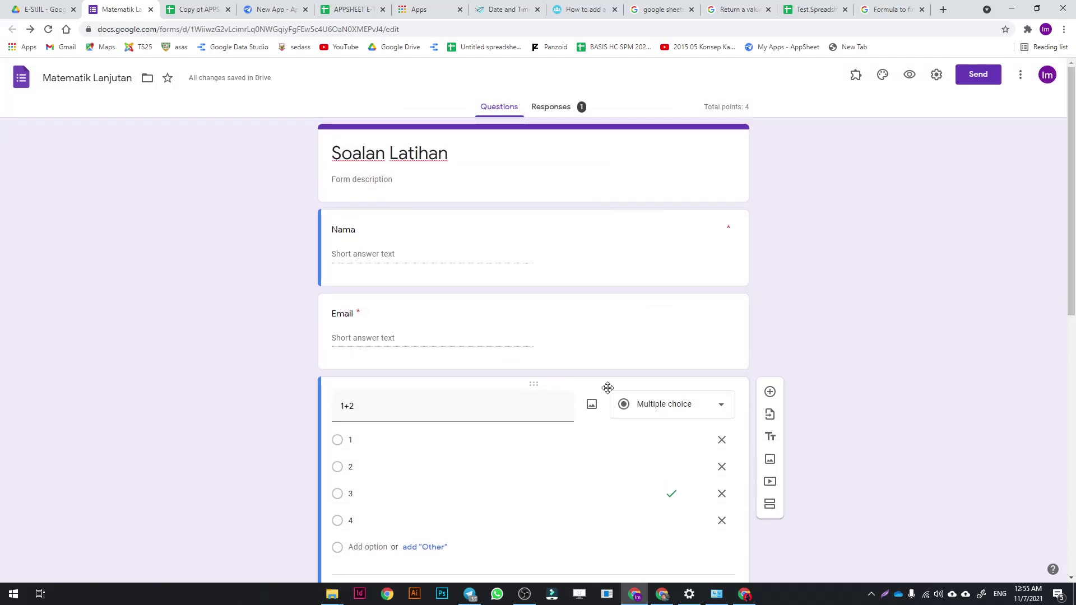
scroll(583, 384, "down", 1)
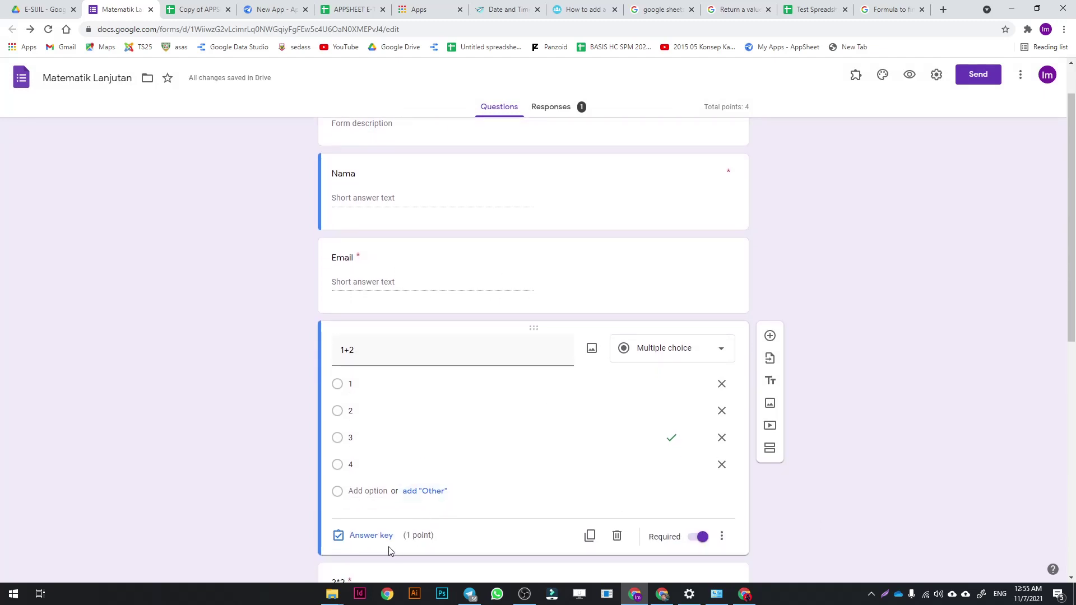
scroll(477, 504, "down", 2)
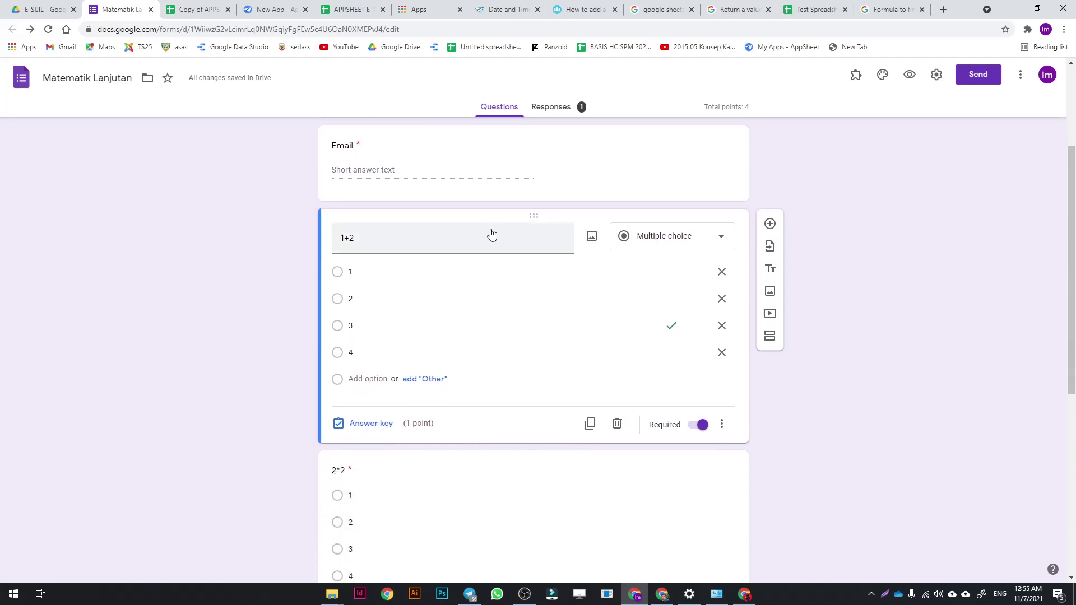
left_click(374, 429)
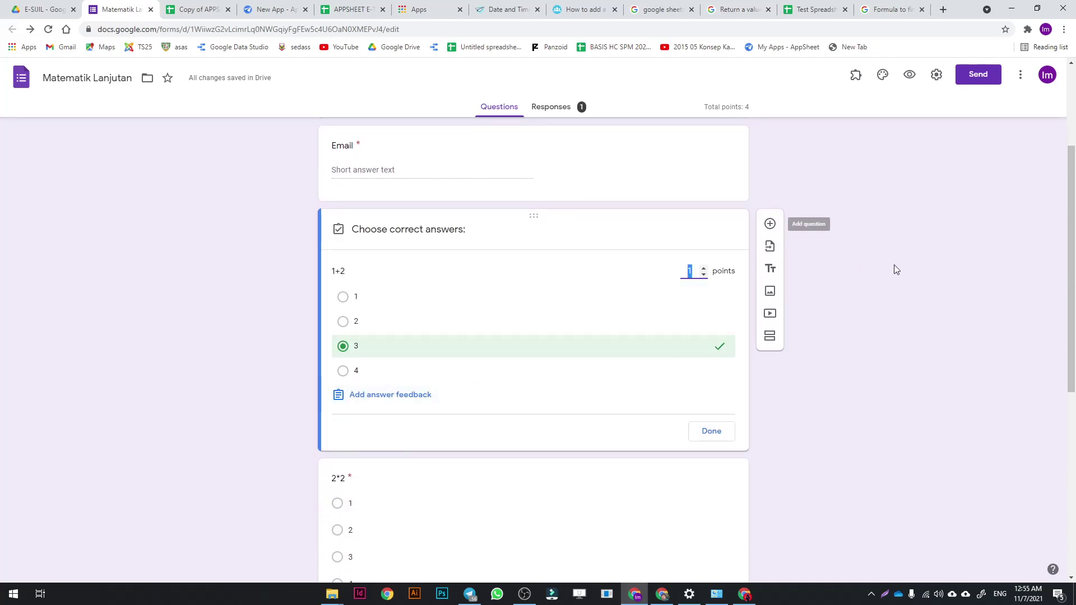
Add a multiple-choice question below the question "2-1" and title it "3+2".
scroll(893, 264, "down", 7)
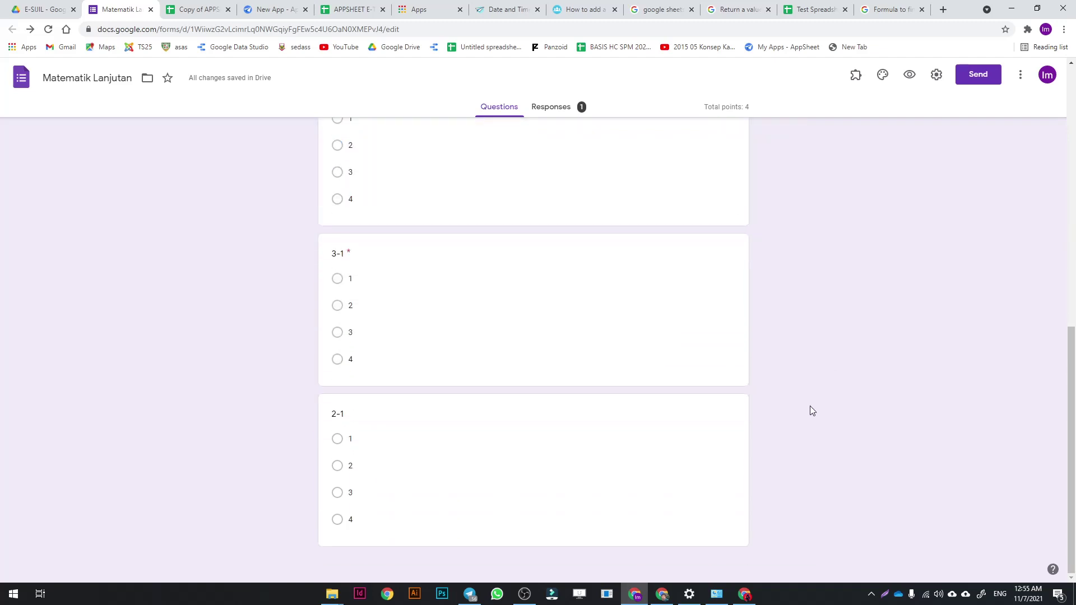
left_click(571, 416)
left_click(776, 324)
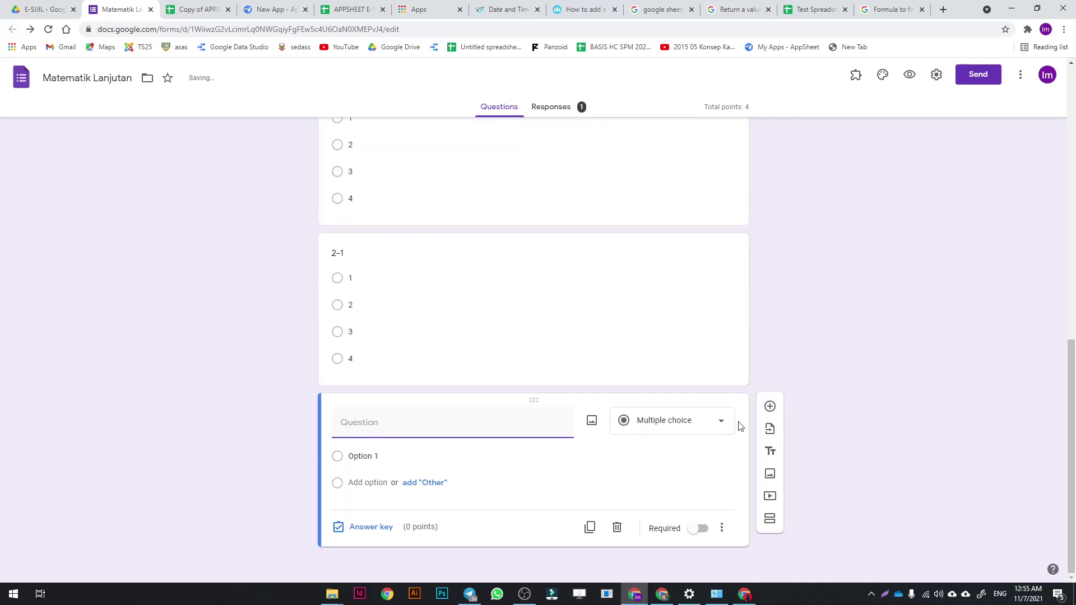
type("3+2")
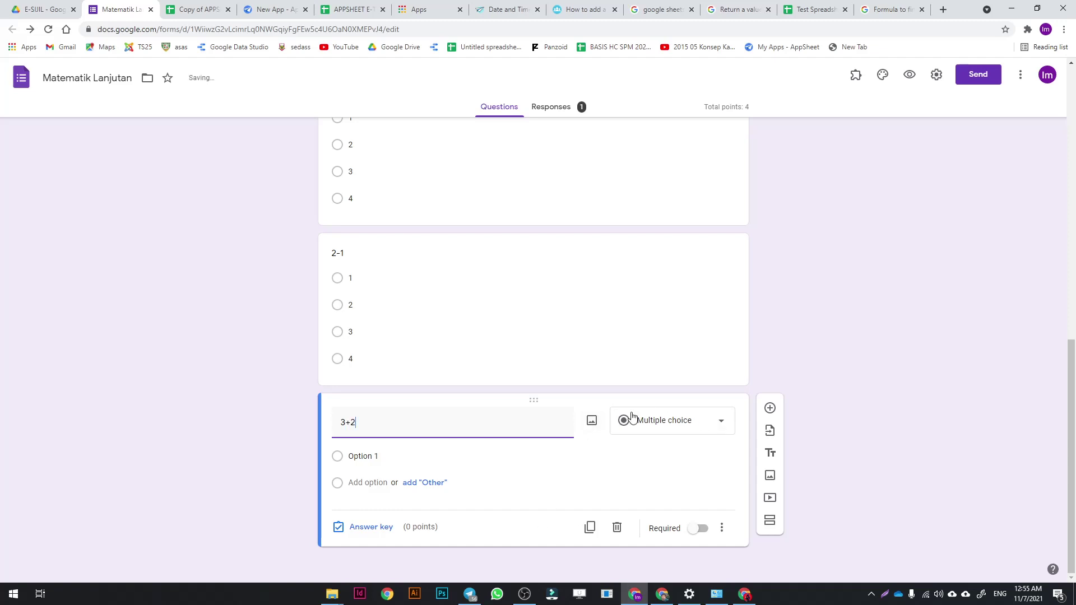
Enter 1 and 2 as the first two answer options of the question "3+2".
left_click(358, 459)
type("1")
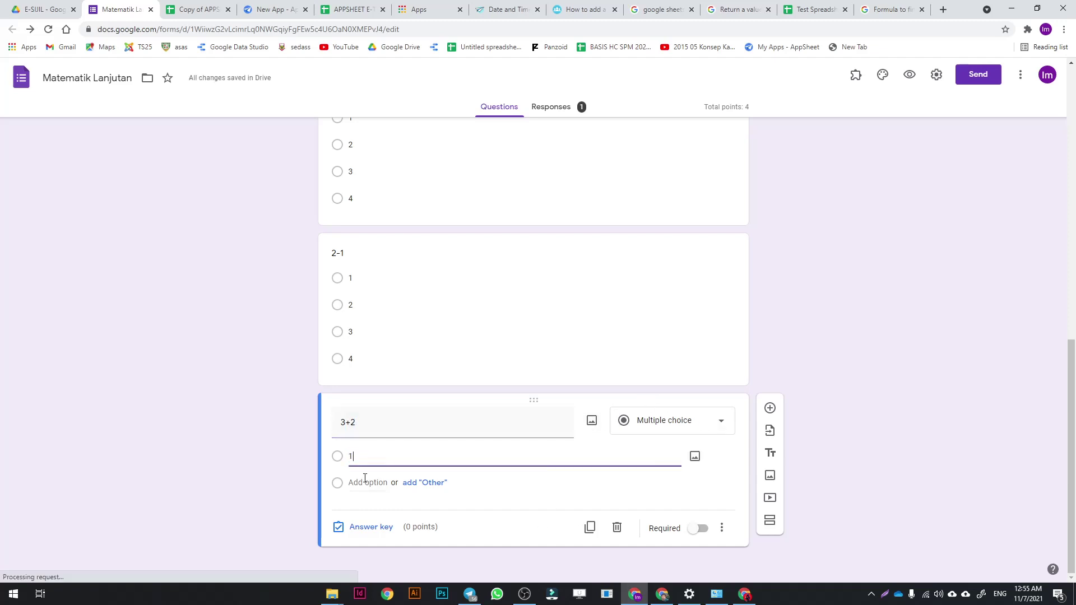
left_click(365, 482)
type("2")
left_click(362, 456)
type("2")
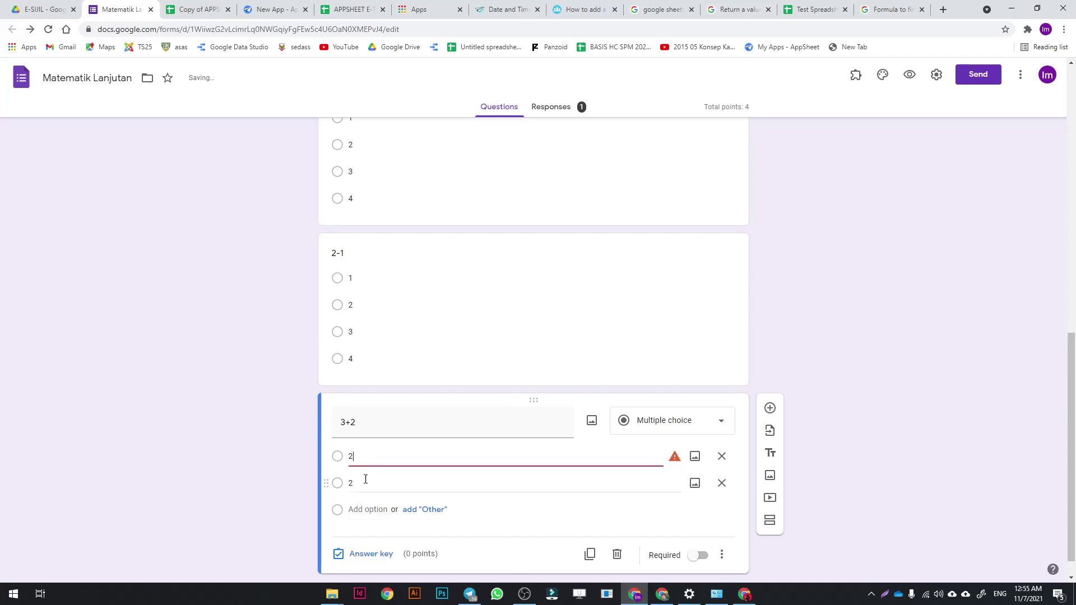
key("ctrl+a")
type("1")
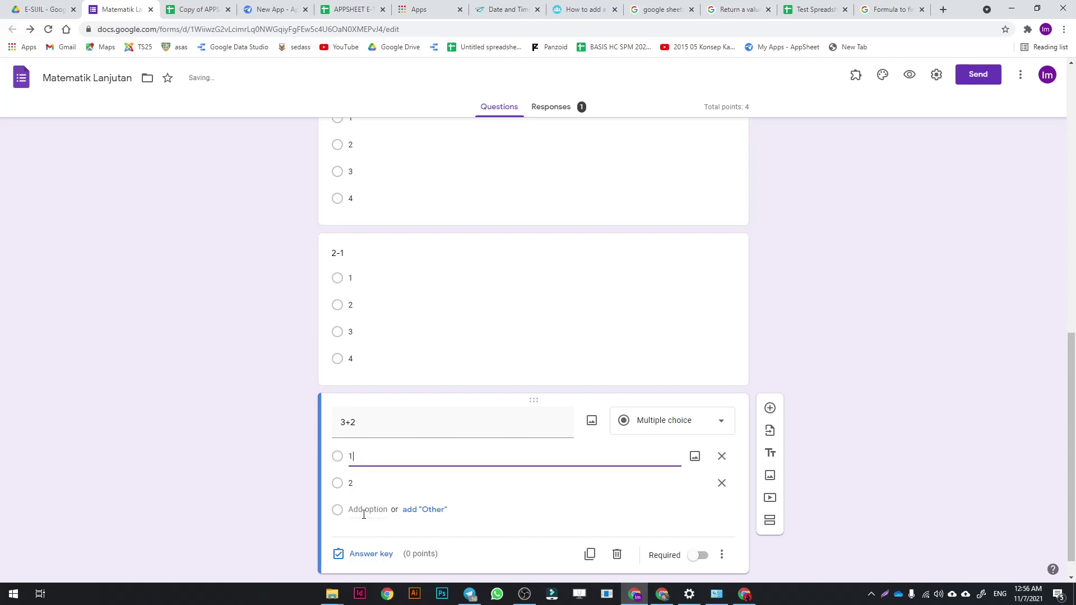
Add 4 and 5 as the third and fourth answer options of the question "3+2".
left_click(364, 509)
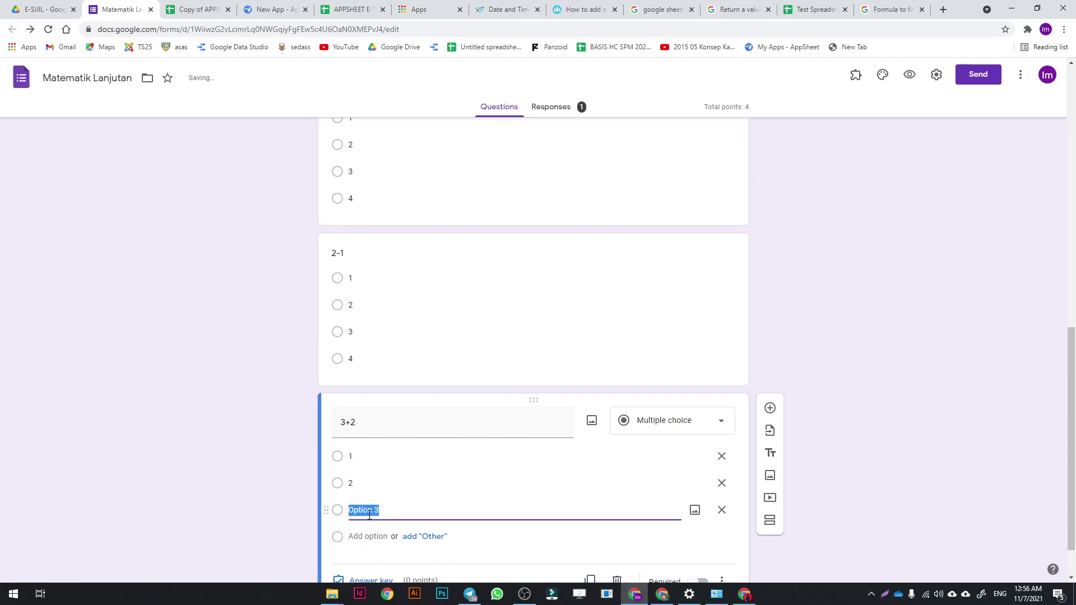
type("5")
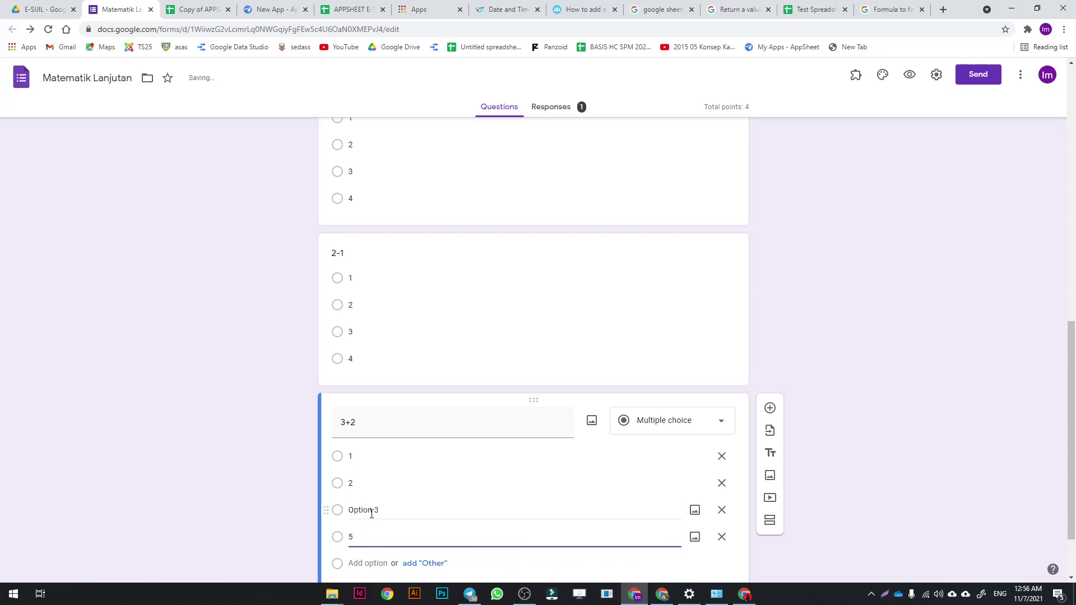
left_click(371, 513)
type("4")
left_click(831, 500)
scroll(831, 502, "down", 2)
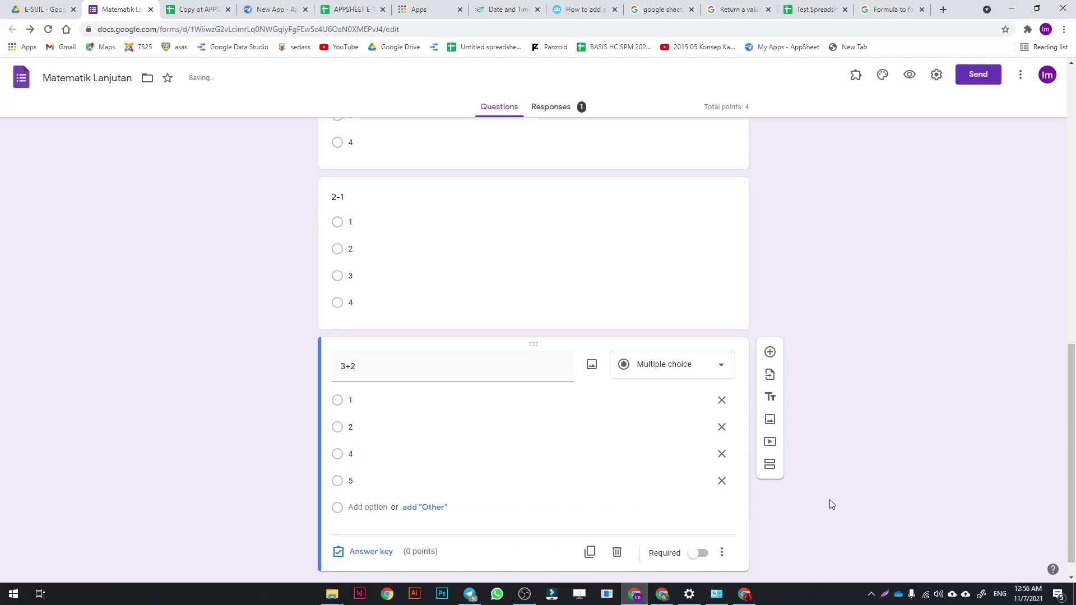
left_click(371, 459)
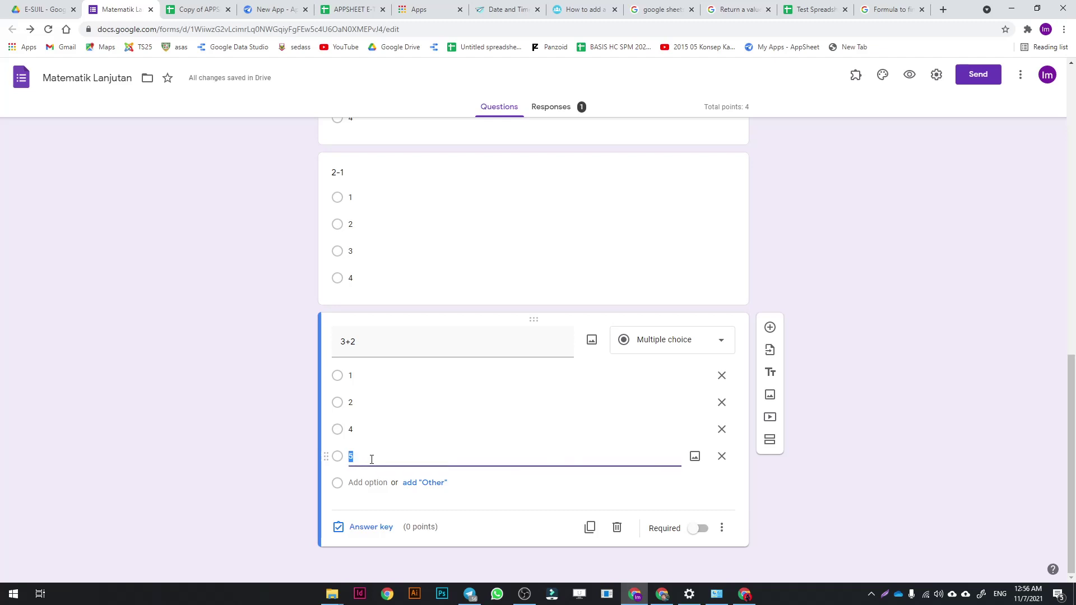
Mark 5 as the correct answer to "3+2" and give the question 1 point.
left_click(373, 530)
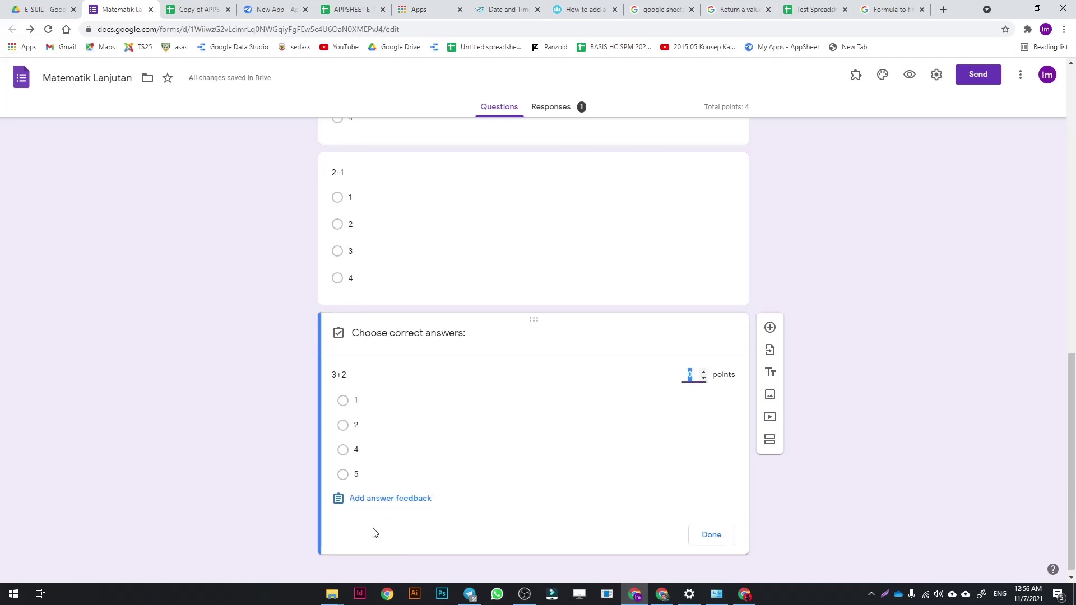
left_click(341, 474)
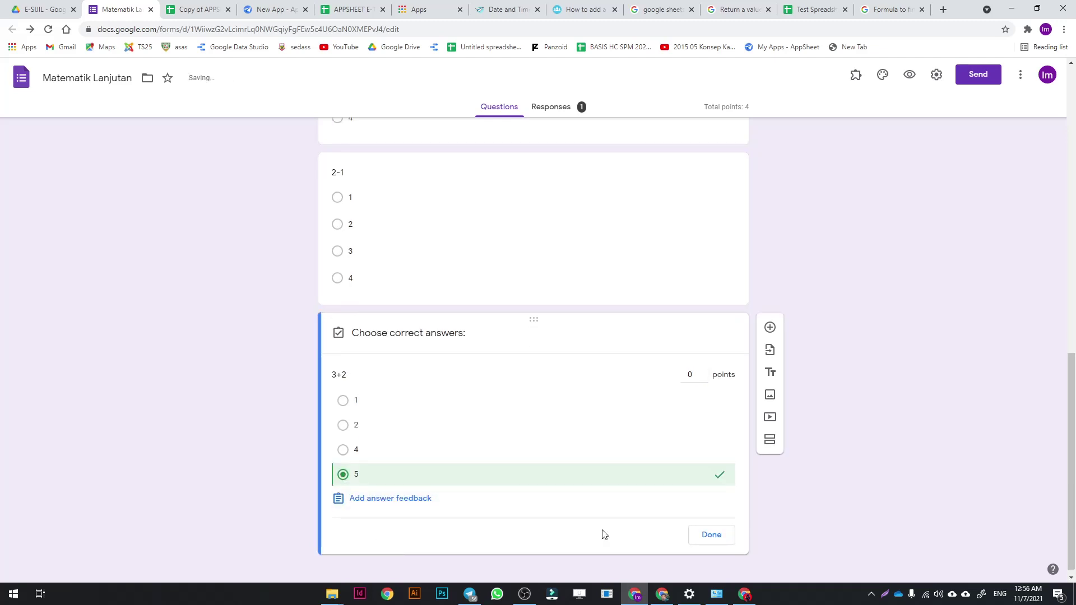
left_click(703, 372)
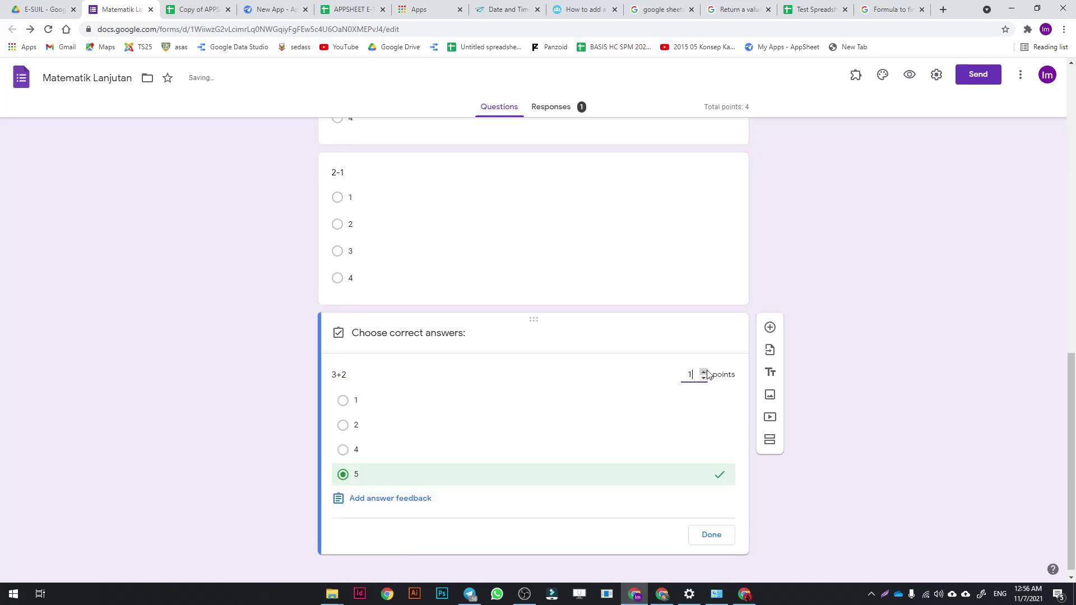
left_click(713, 539)
Look over the quiz questions and open the form's respondent preview.
scroll(860, 517, "up", 12)
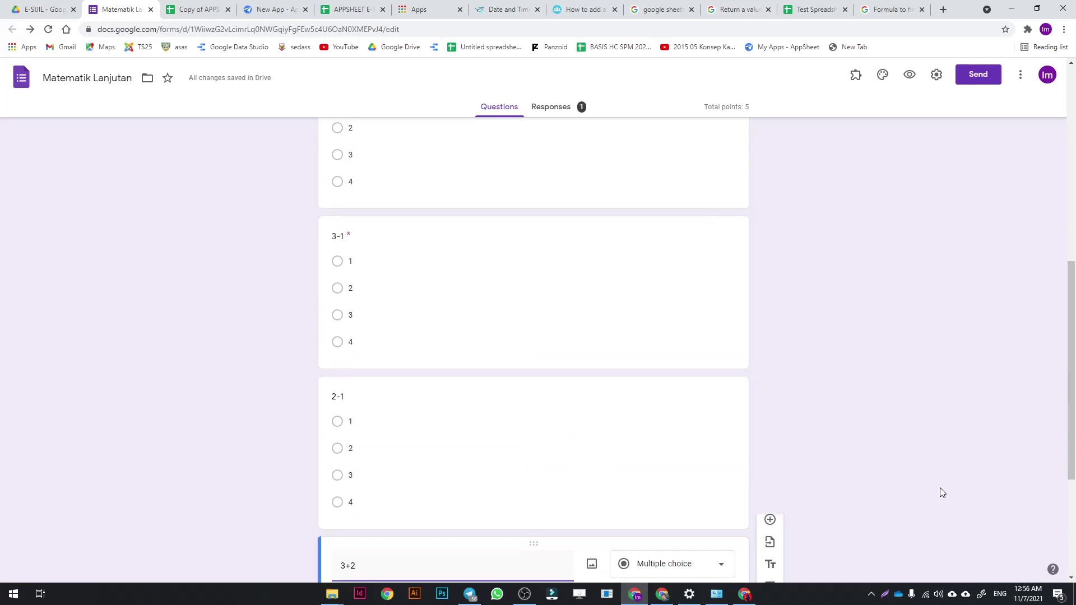
scroll(689, 398, "up", 2)
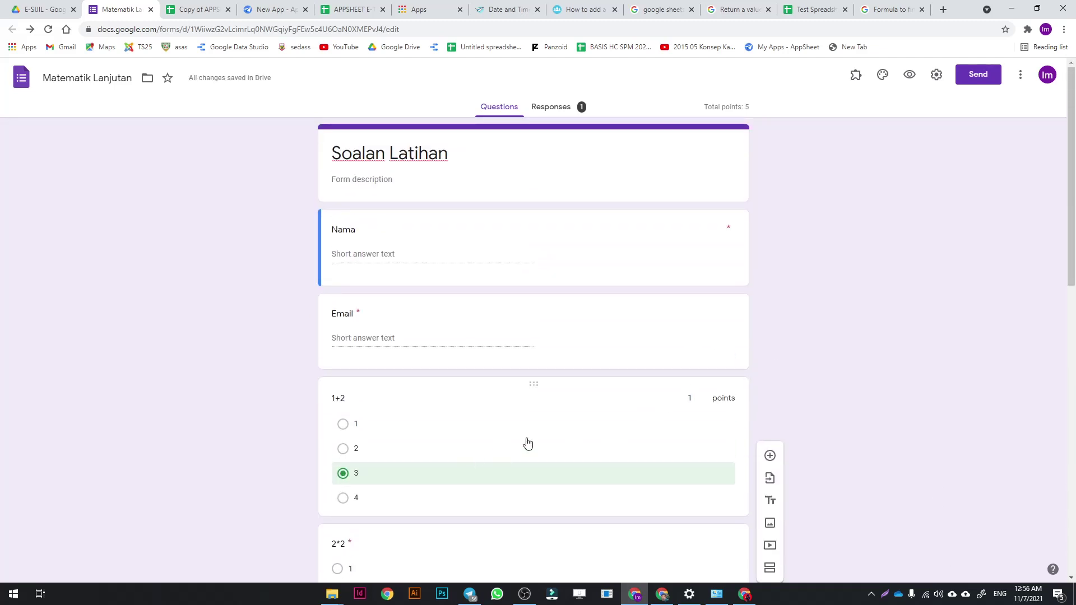
scroll(833, 439, "down", 12)
left_click(414, 536)
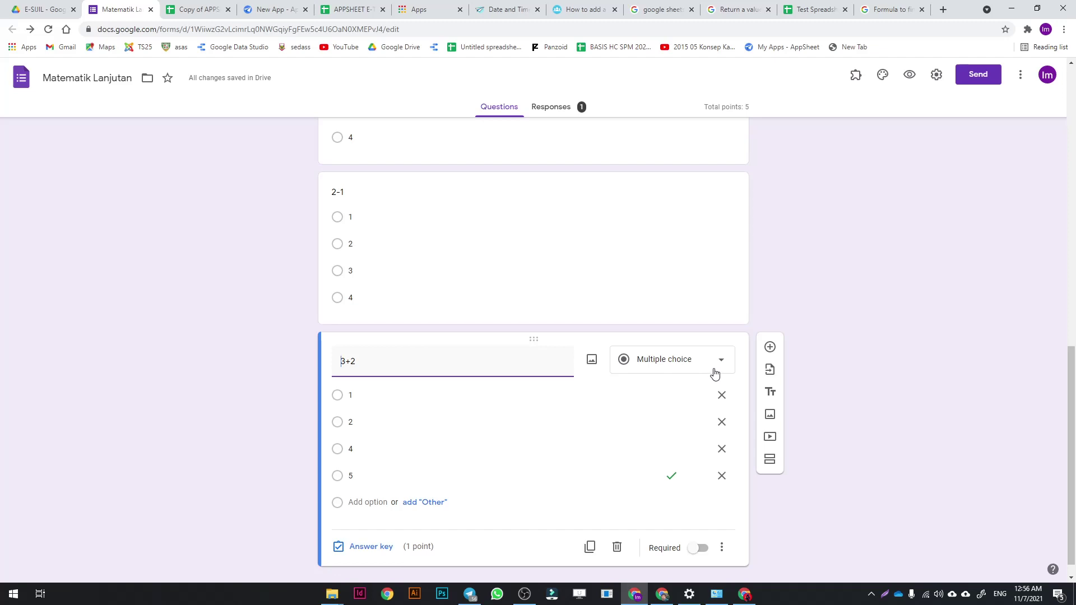
scroll(936, 389, "up", 7)
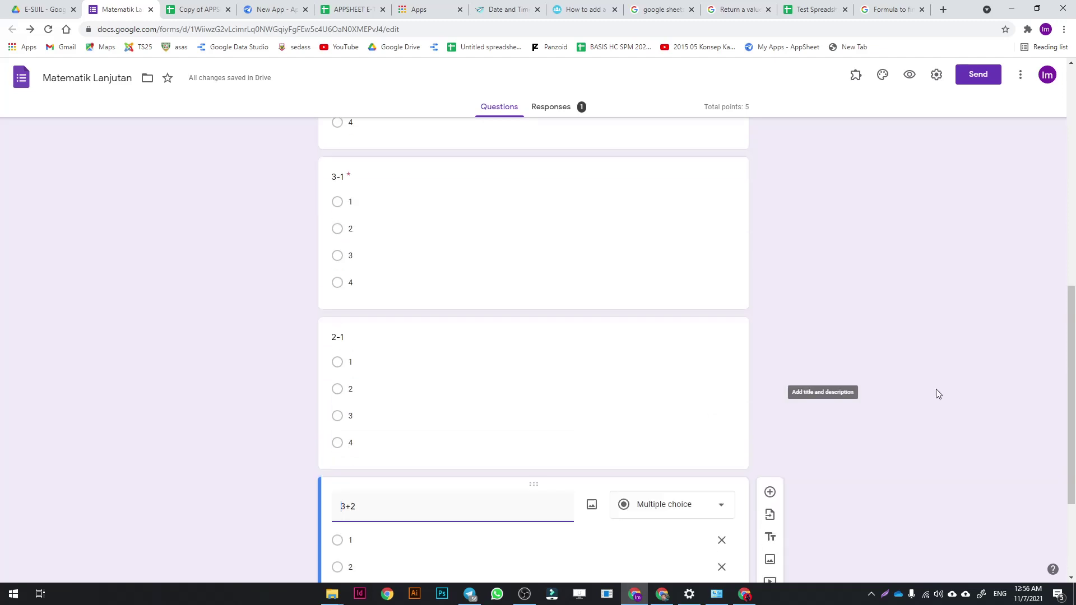
scroll(935, 388, "up", 5)
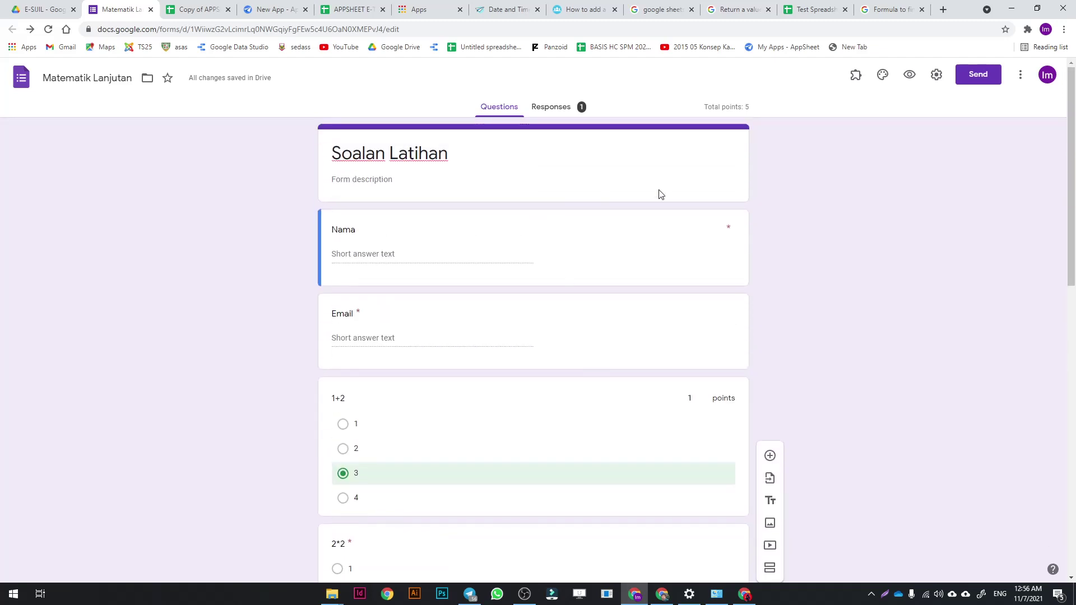
left_click(909, 74)
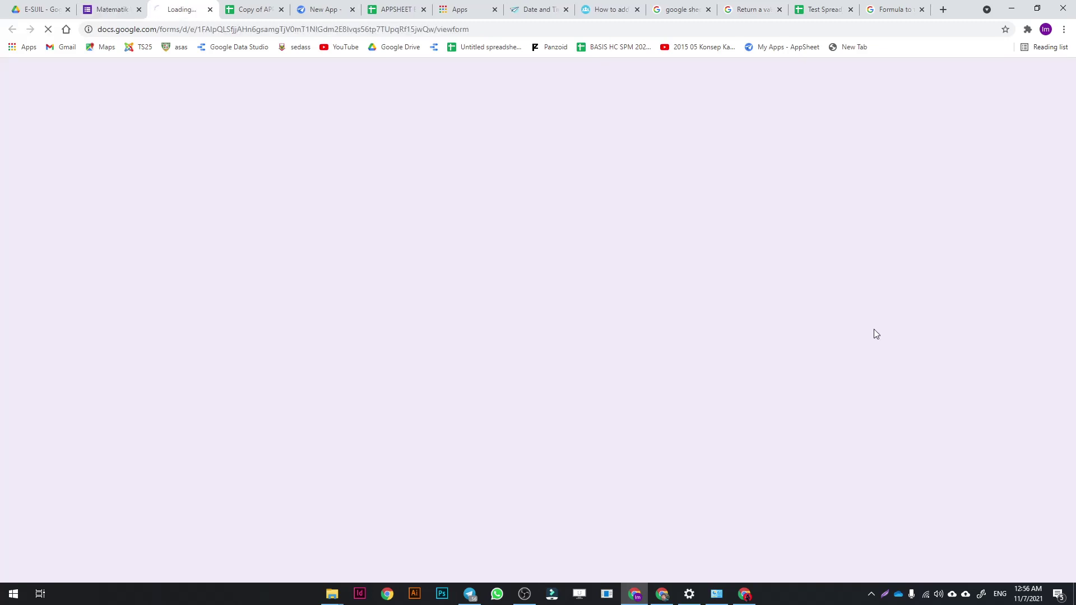
Fill in the respondent's name and e-mail in the previewed quiz form.
scroll(388, 193, "down", 1)
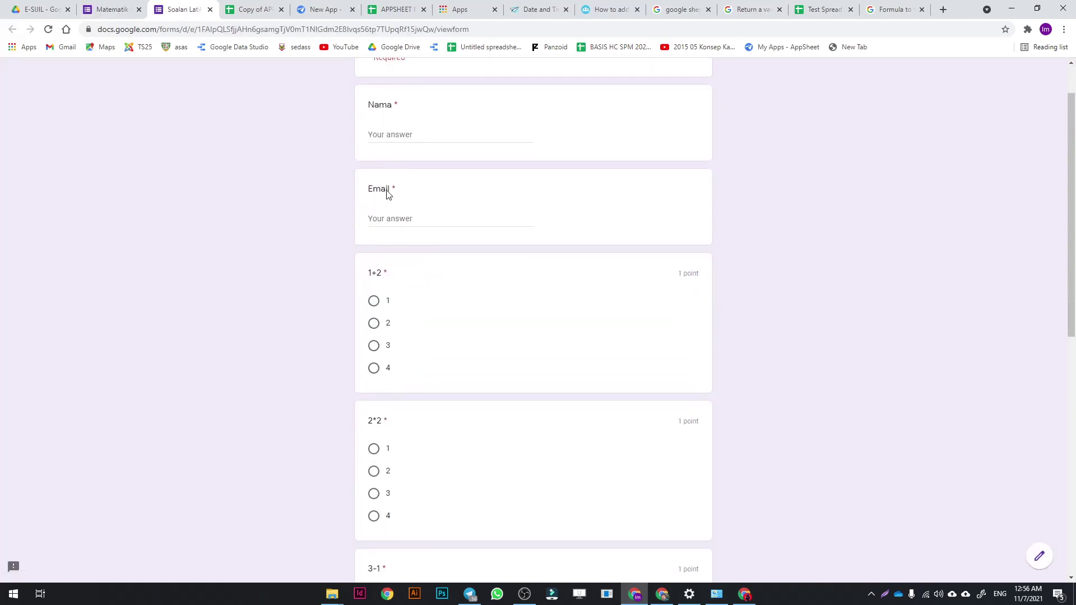
left_click(394, 140)
scroll(489, 221, "up", 1)
scroll(476, 269, "down", 2)
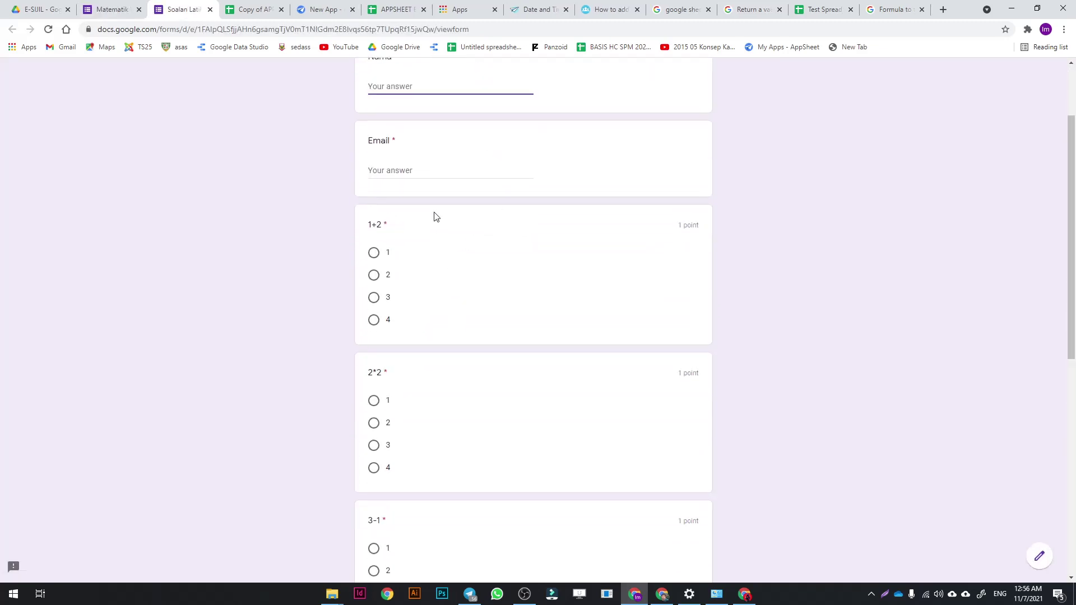
scroll(436, 217, "up", 2)
type("HELMI")
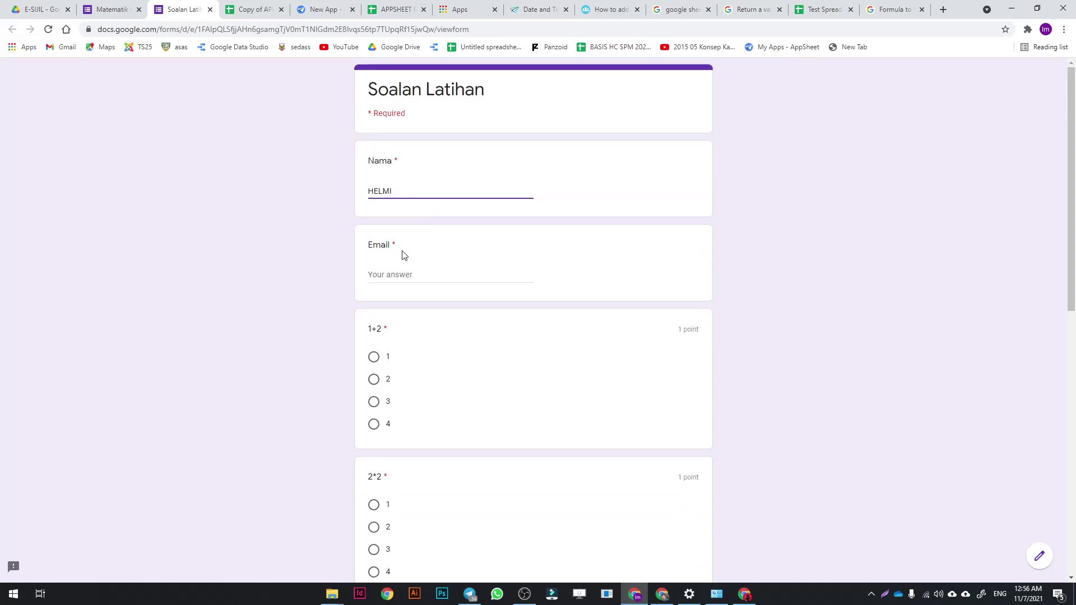
left_click(404, 274)
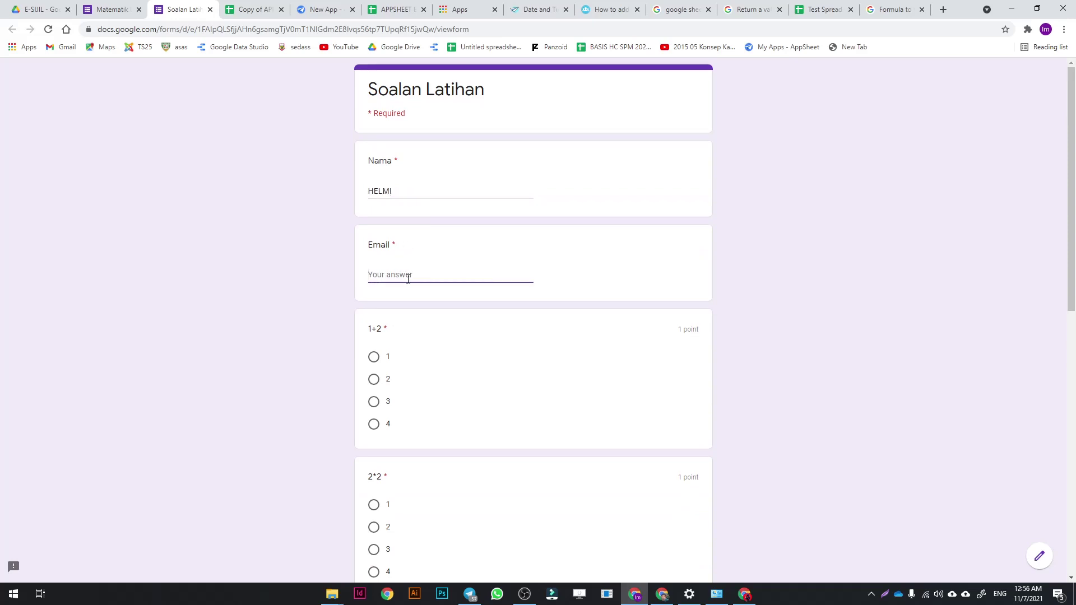
type("mi")
key("BackSpace")
type(".com")
Answer the first two quiz questions, choosing 2 for "1+2" and 1 for "2*2".
left_click(376, 357)
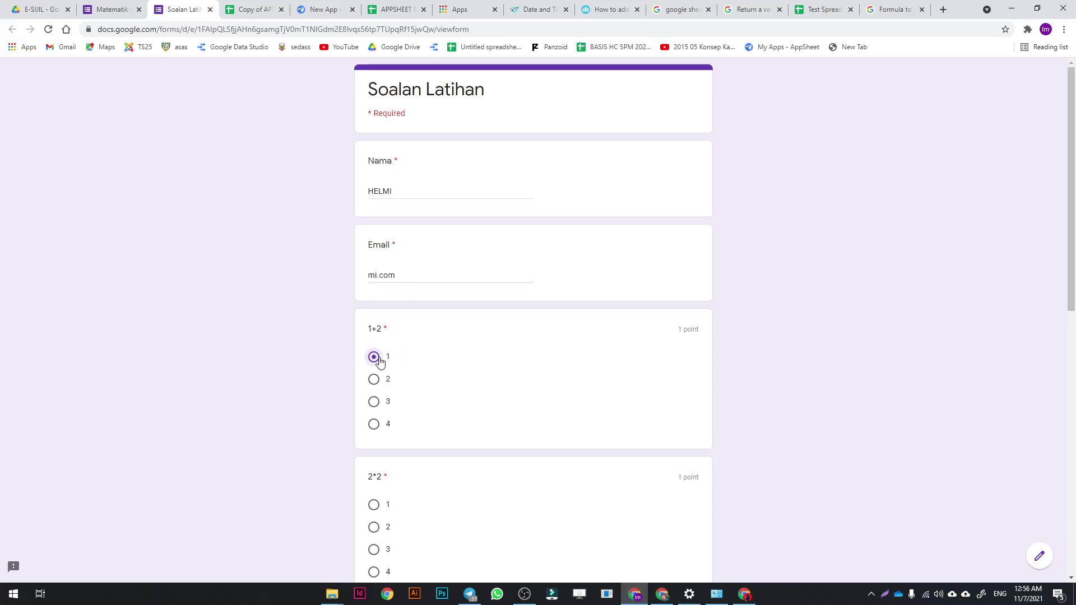
scroll(380, 359, "down", 3)
scroll(380, 359, "up", 1)
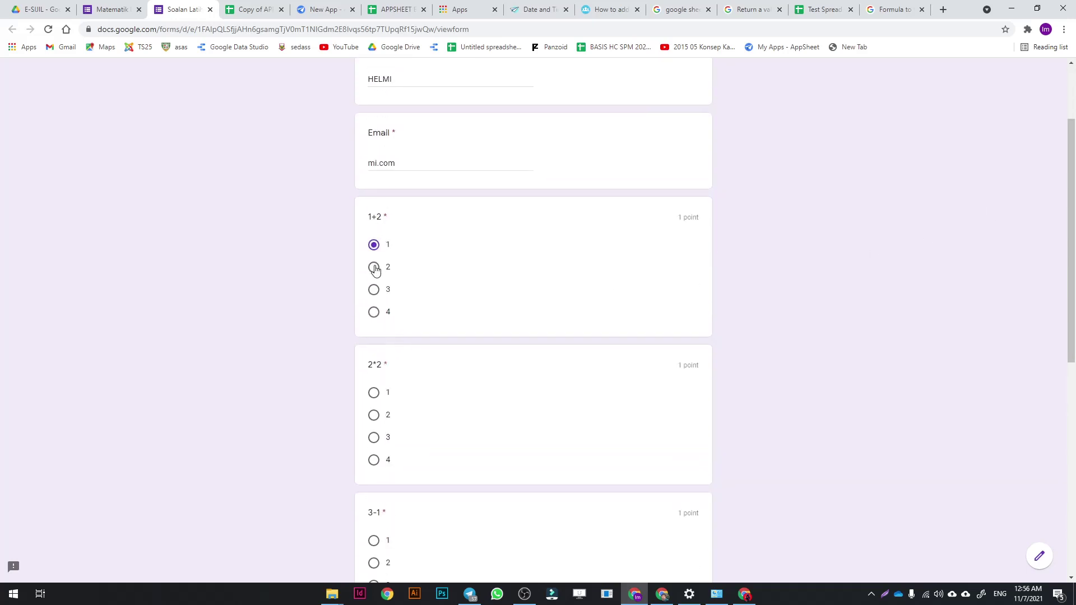
left_click(375, 268)
left_click(373, 394)
scroll(378, 448, "down", 3)
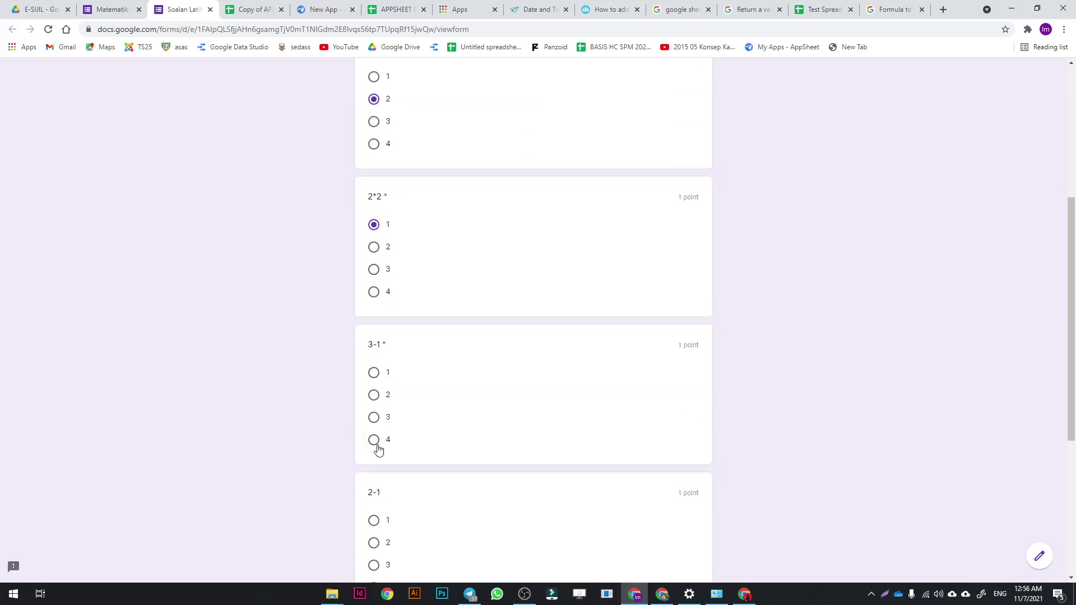
Choose 4 for "3-1", 4 for "2-1" and 5 for "3+2", and submit the form.
left_click(373, 440)
scroll(376, 437, "down", 3)
left_click(374, 419)
scroll(378, 448, "down", 3)
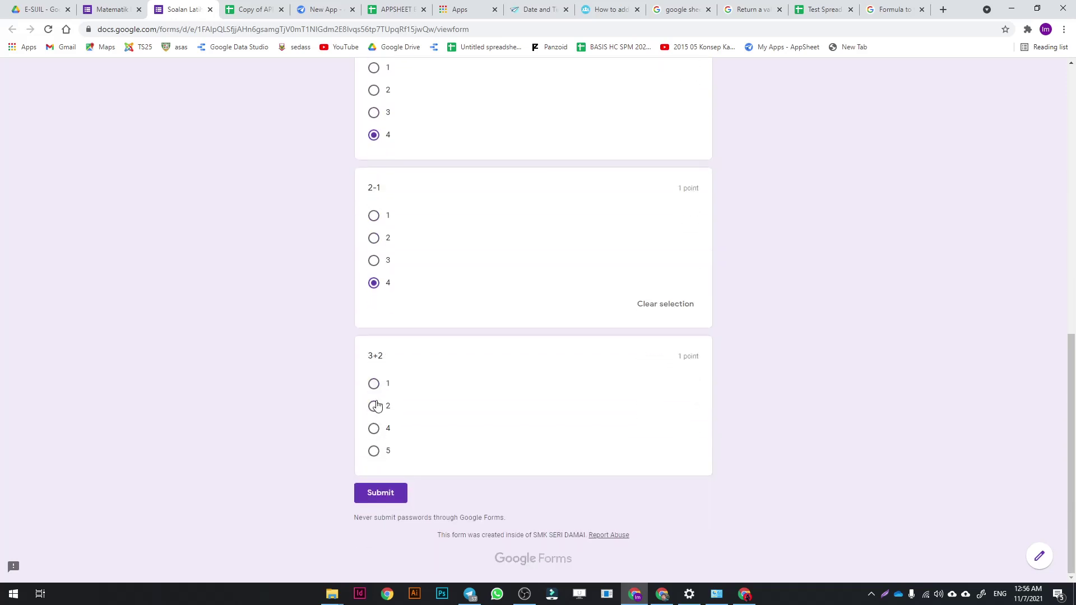
left_click(374, 451)
left_click(386, 512)
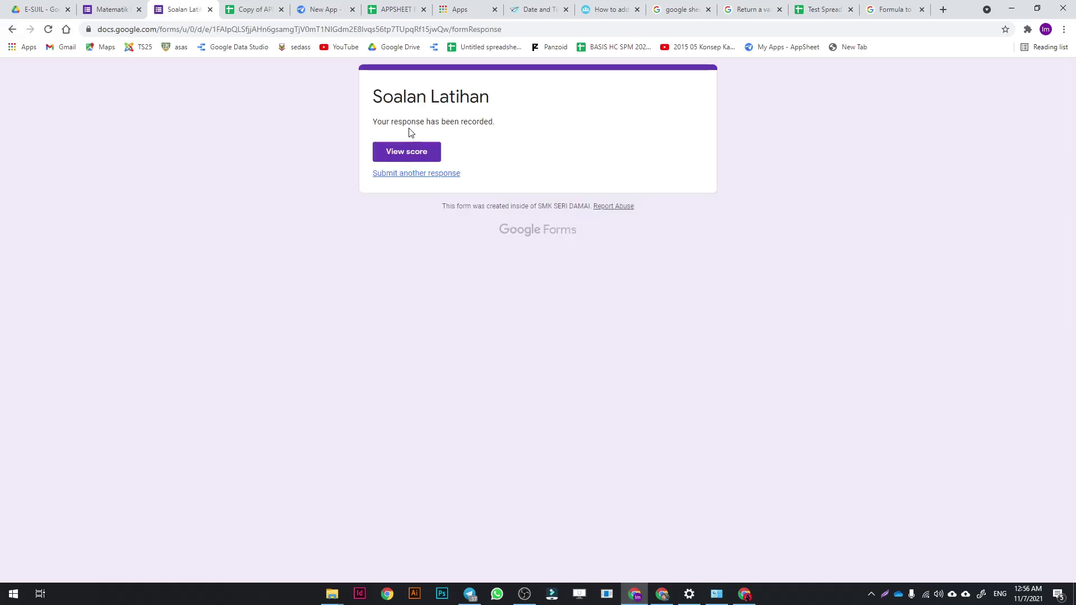
View the score of the submitted response and examine the points and correct answer for each question.
left_click_drag(411, 122, 465, 122)
left_click(407, 151)
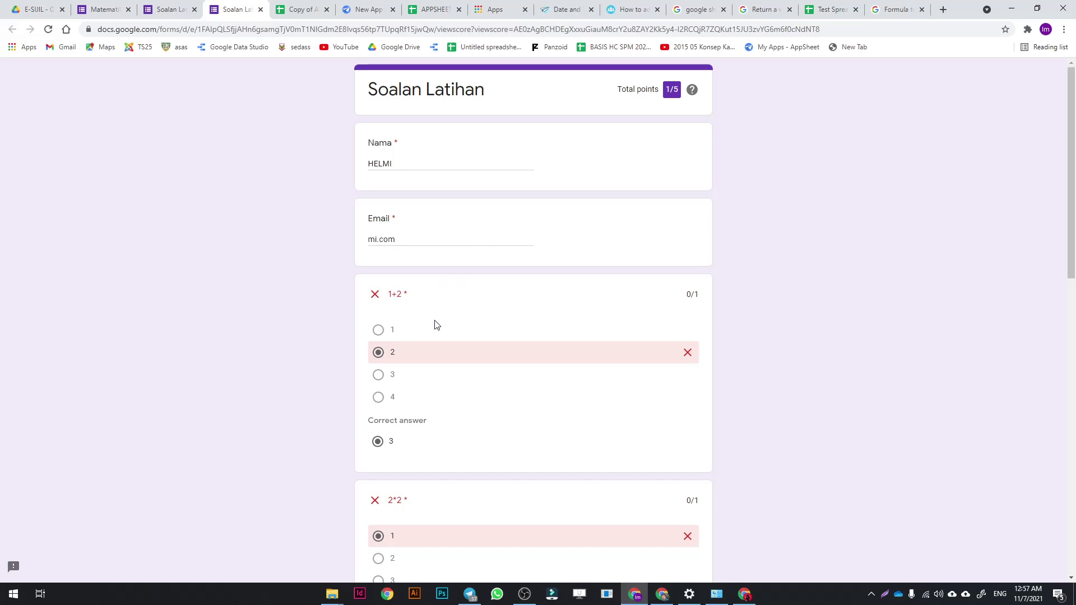
scroll(542, 365, "down", 1)
scroll(707, 343, "up", 1)
scroll(496, 339, "down", 2)
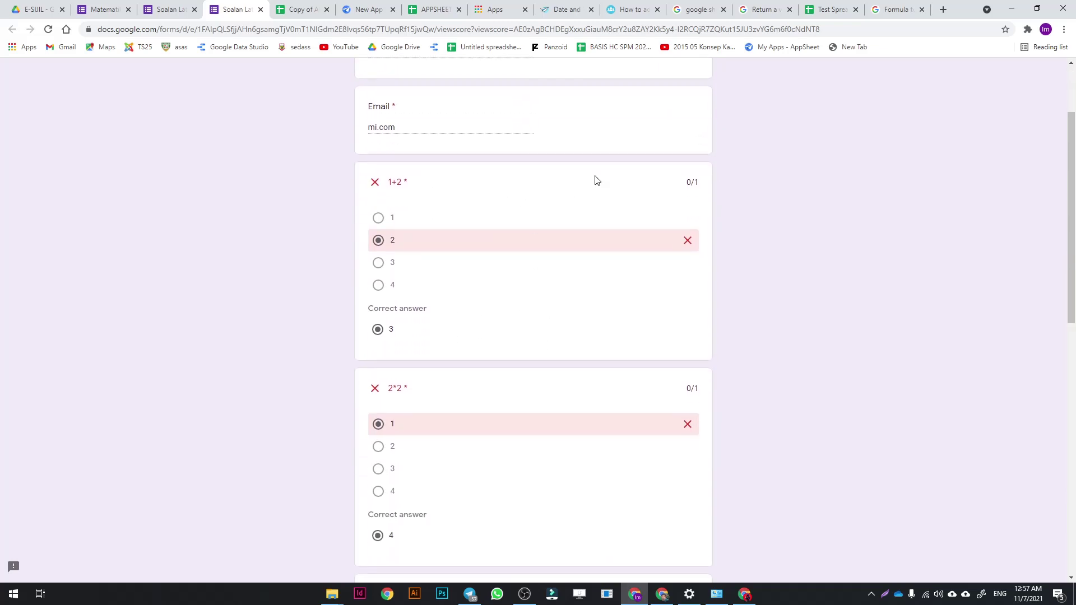
scroll(538, 338, "down", 8)
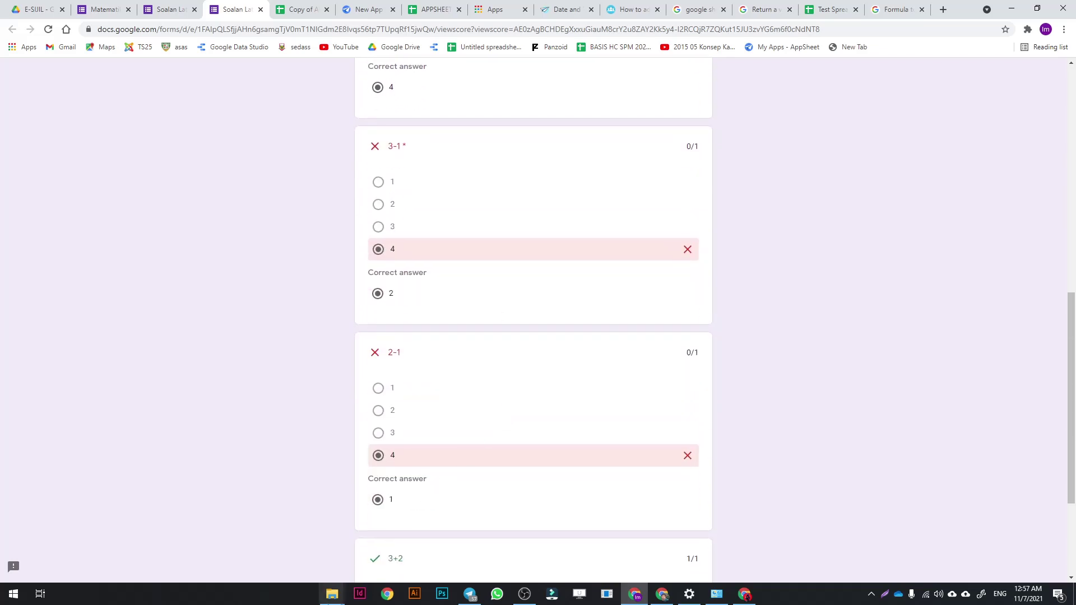
scroll(409, 548, "down", 3)
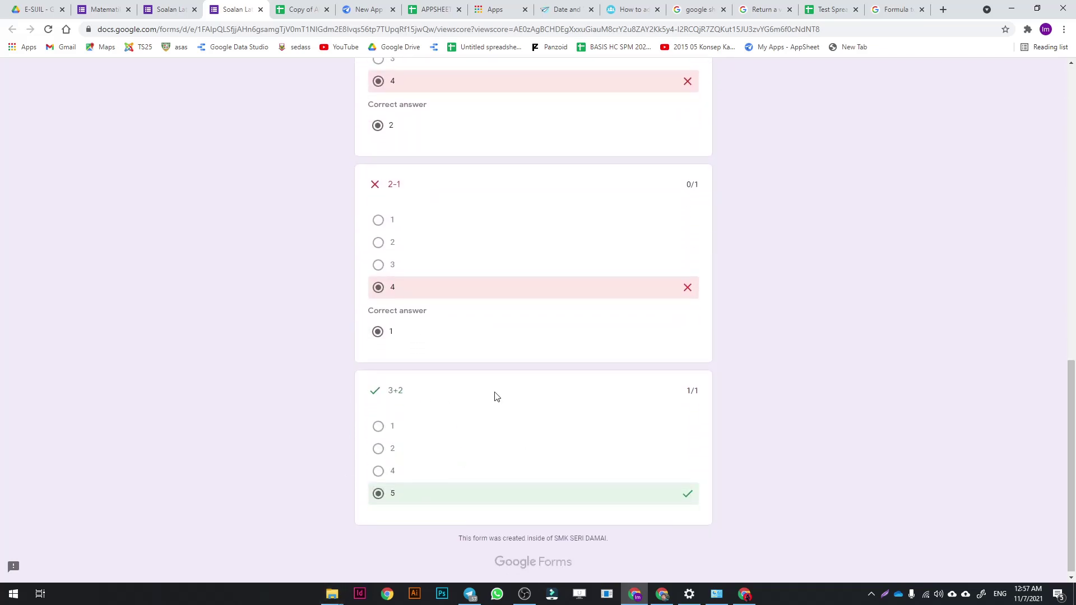
scroll(653, 406, "up", 15)
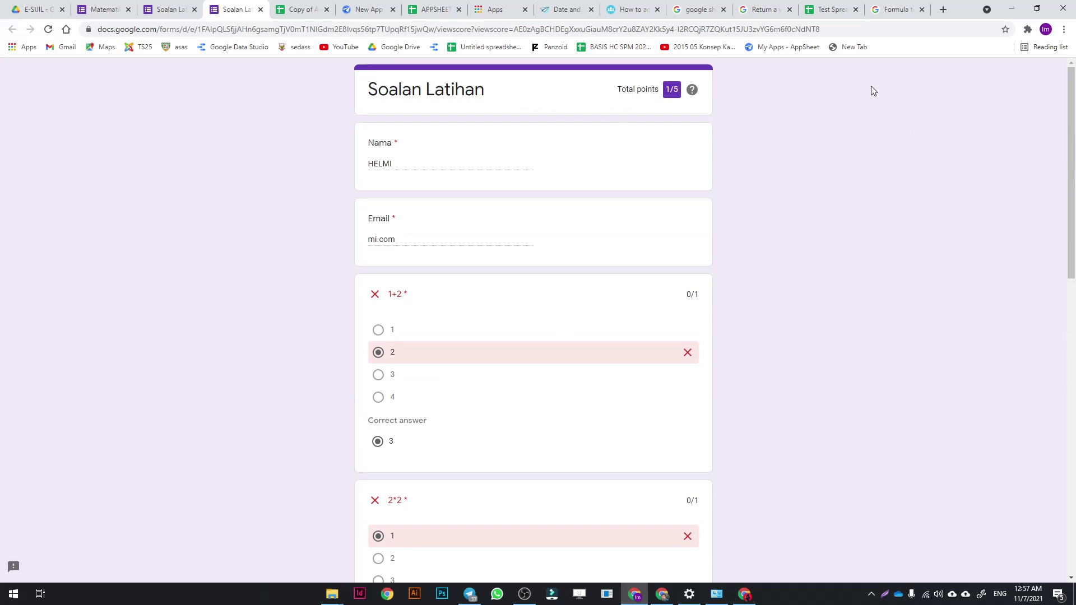
Close the score and submission pages, return to the form editor and add a new question after "3+2".
left_click(261, 9)
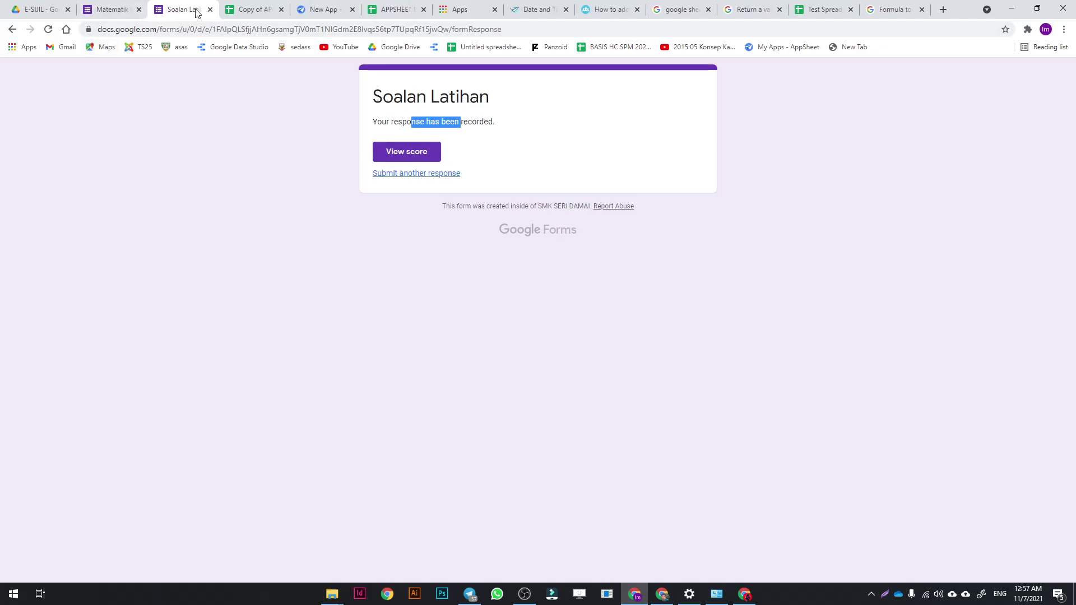
left_click(210, 9)
left_click(109, 10)
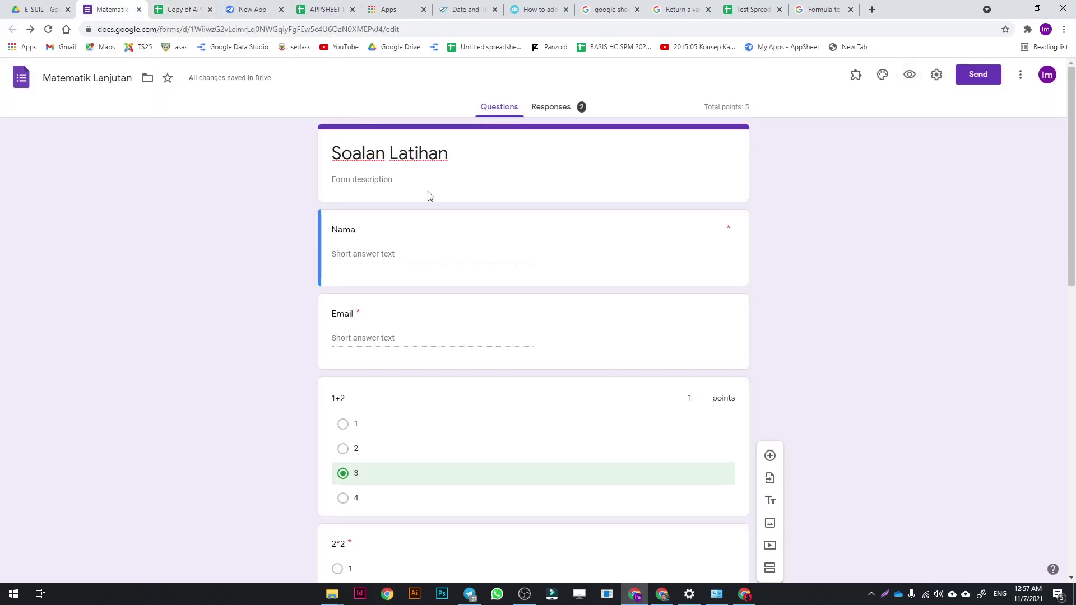
scroll(795, 325, "down", 9)
left_click(619, 421)
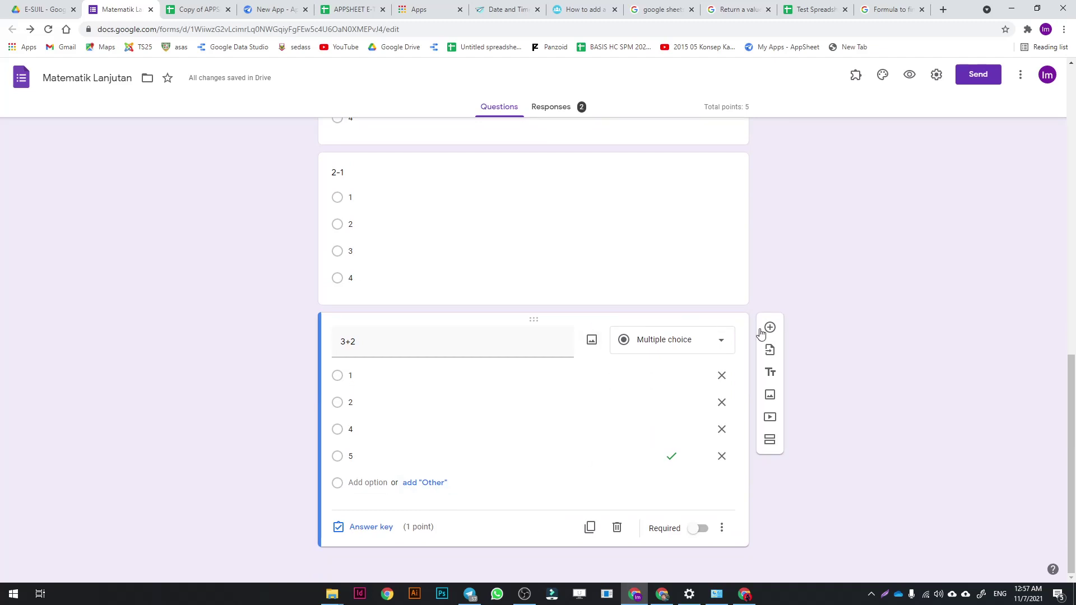
left_click(769, 328)
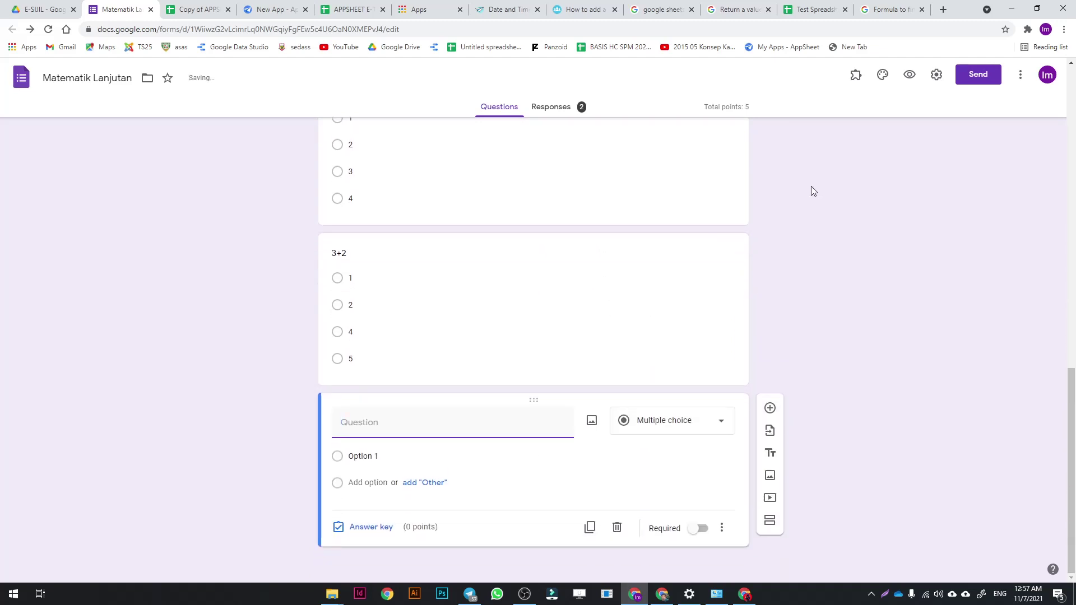
Review the grade release and respondent visibility options in the form's quiz settings and save them.
left_click(936, 75)
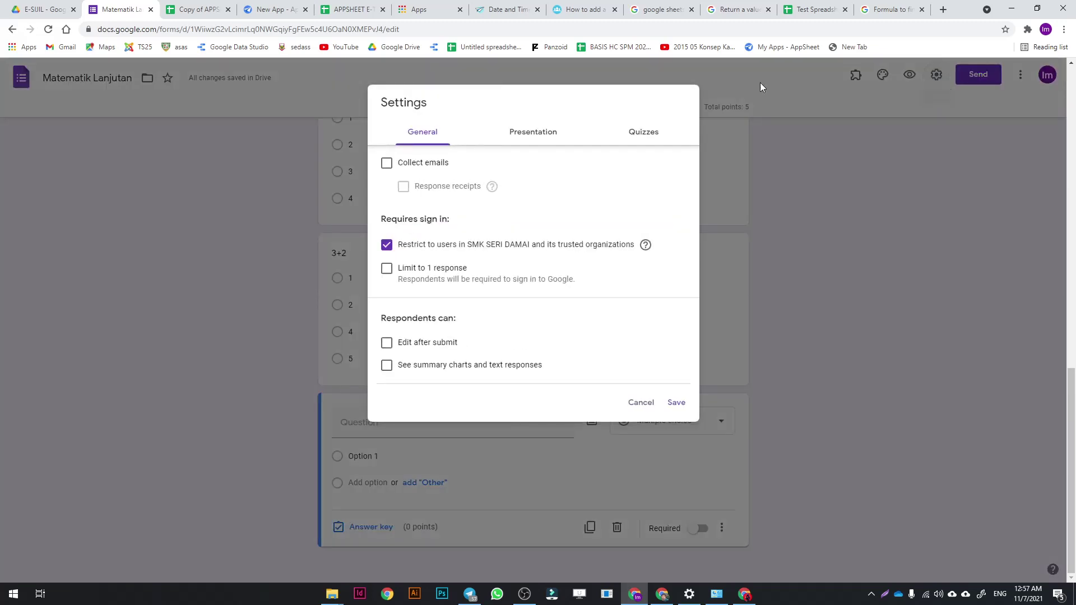
left_click(638, 134)
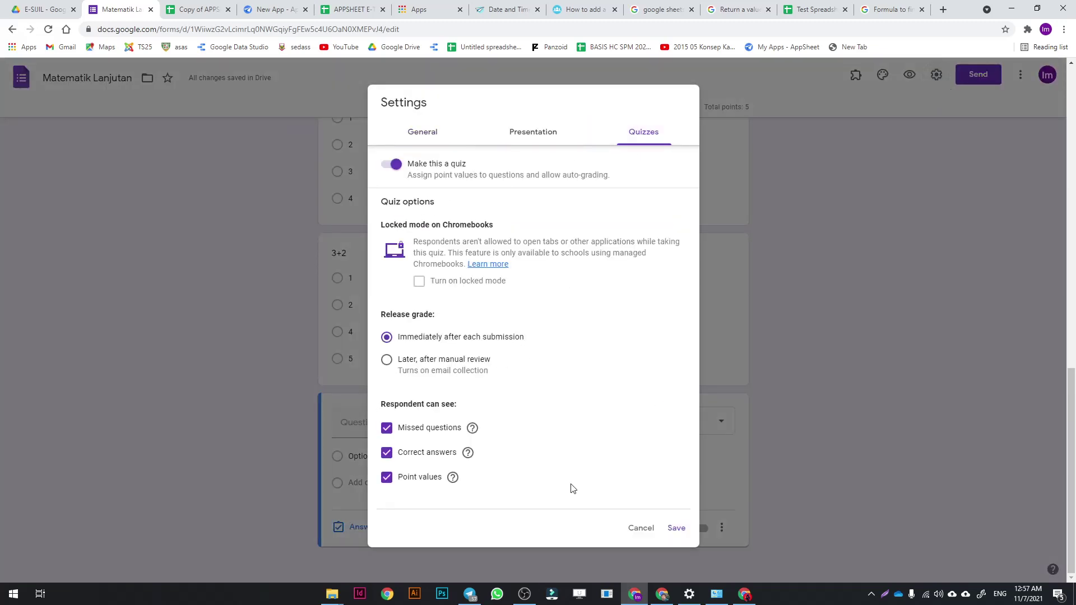
left_click(675, 527)
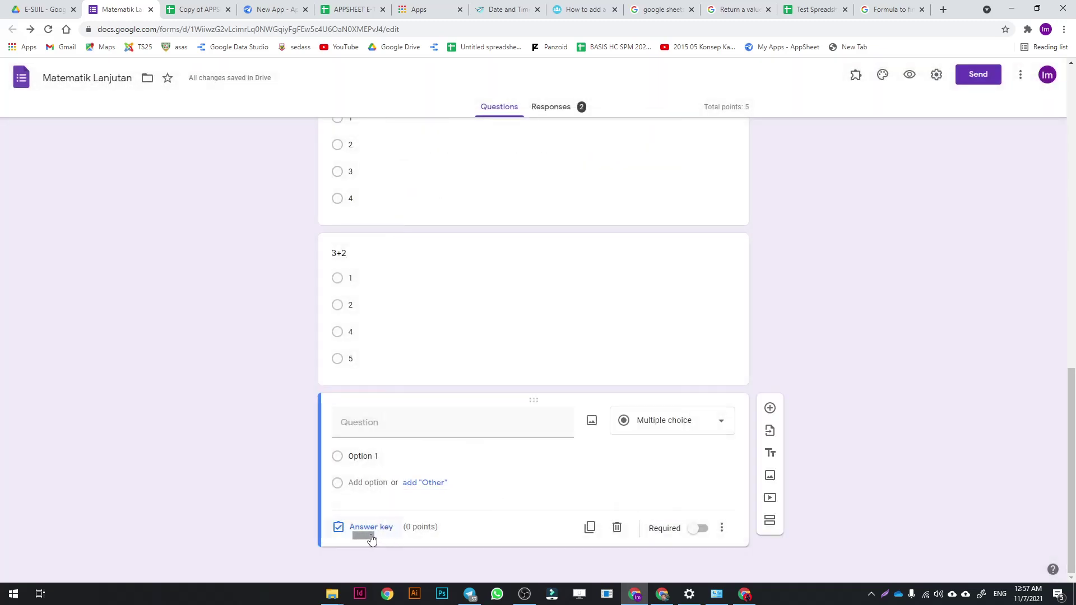
Title the new multiple-choice question "4+2" and set its first answer option to 2.
left_click(386, 422)
type("4+2")
left_click(363, 458)
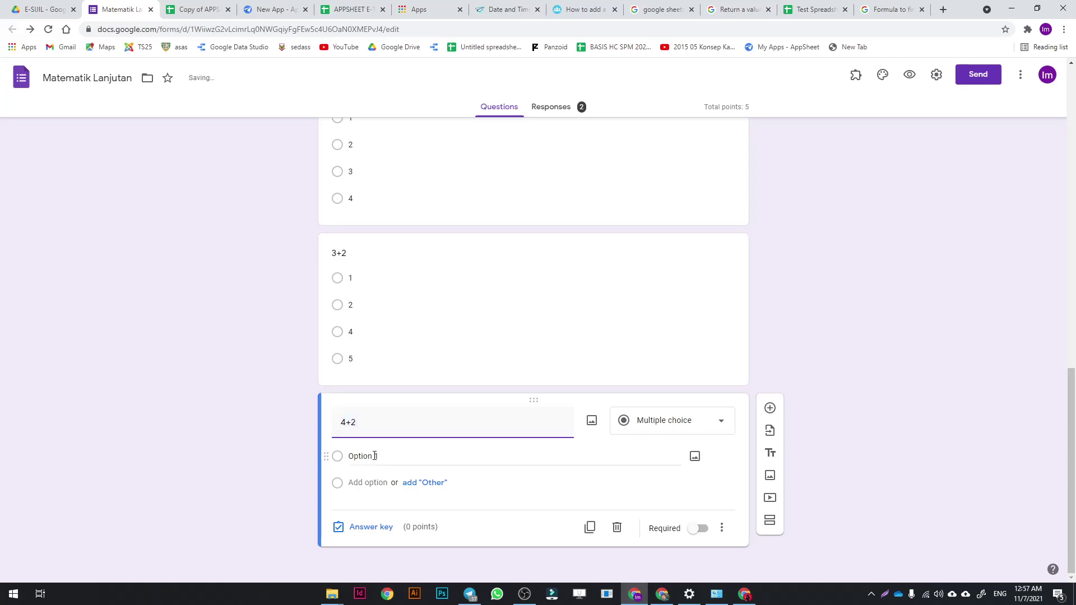
type("2")
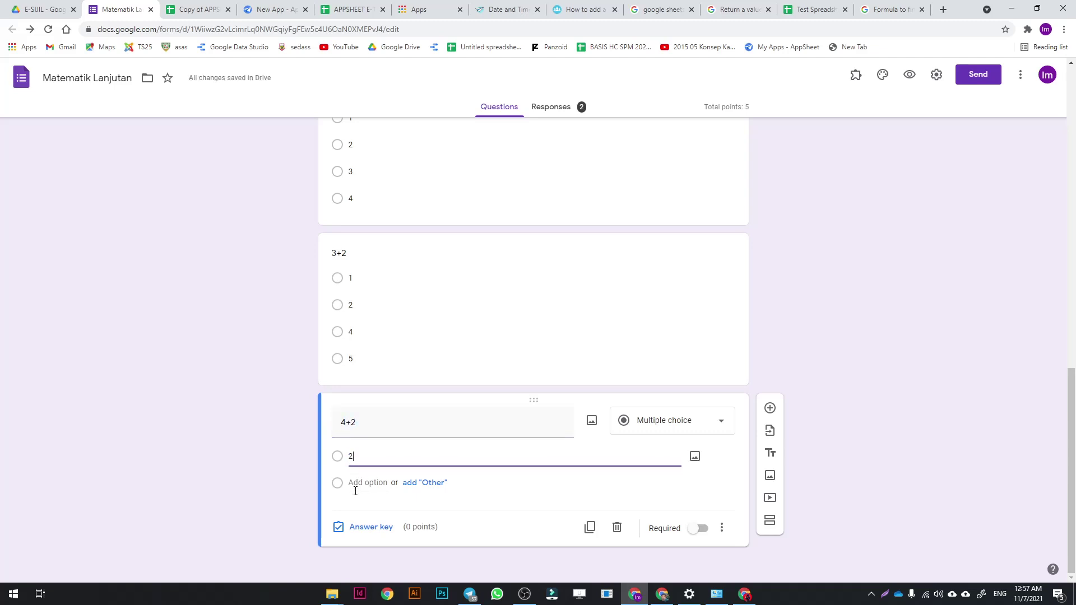
Add 1, 4 and 6 as the second, third and fourth answer options of the question "4+2".
left_click(360, 484)
type("1")
left_click(362, 508)
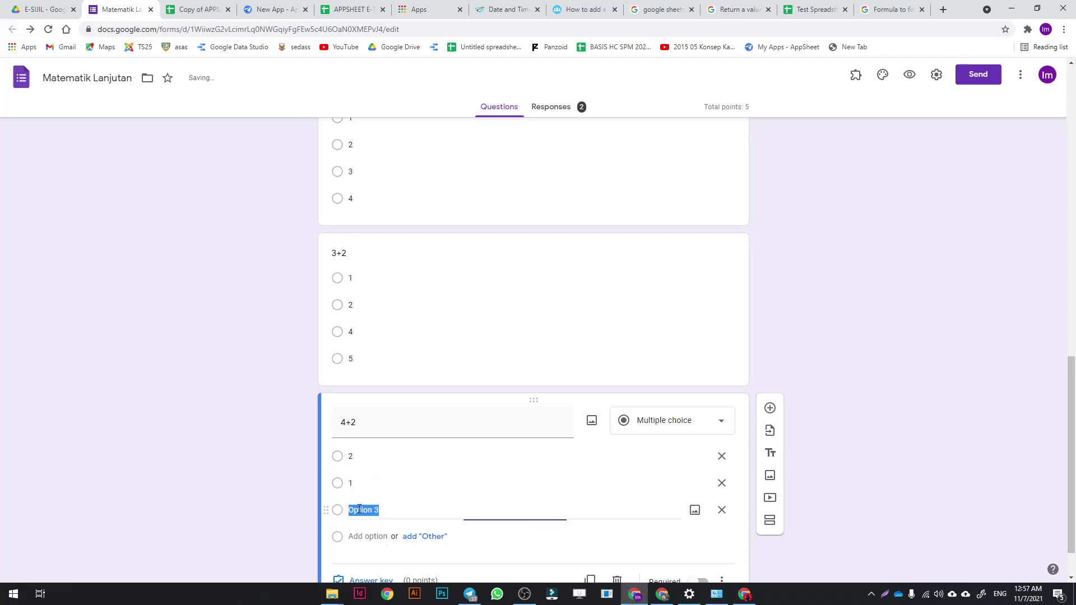
type("4")
left_click(363, 535)
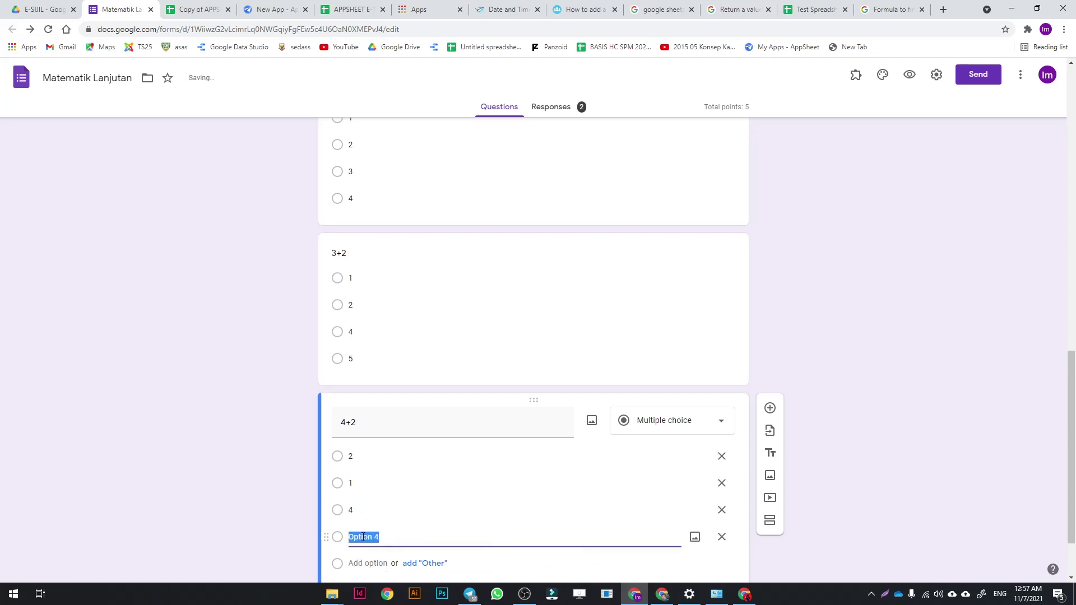
type("6")
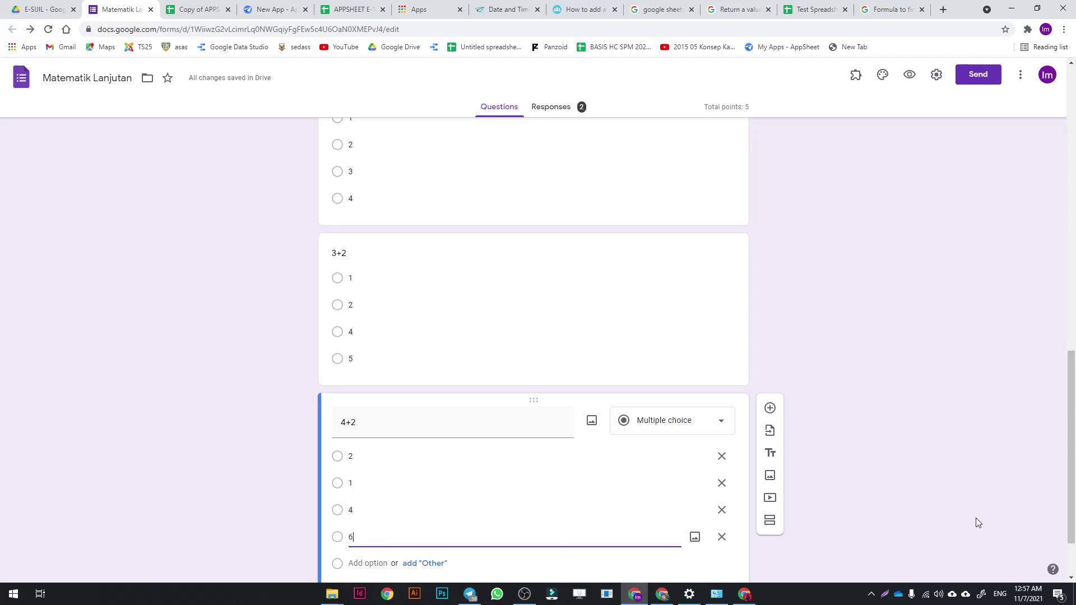
Mark 6 as the correct answer to "4+2" and give the question 1 point.
left_click(975, 518)
scroll(974, 499, "down", 2)
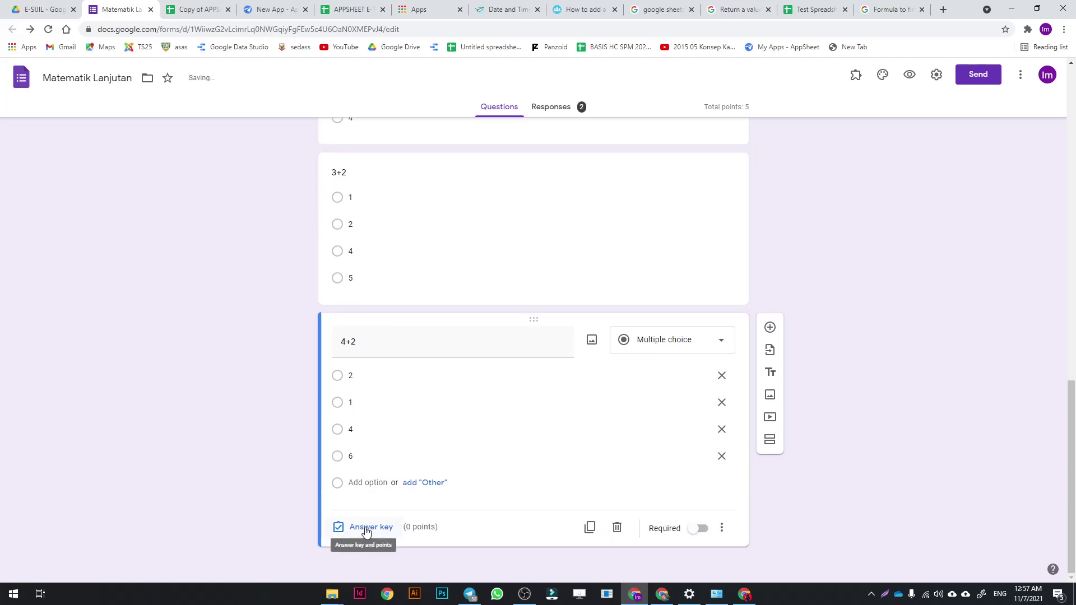
left_click(366, 528)
left_click(342, 474)
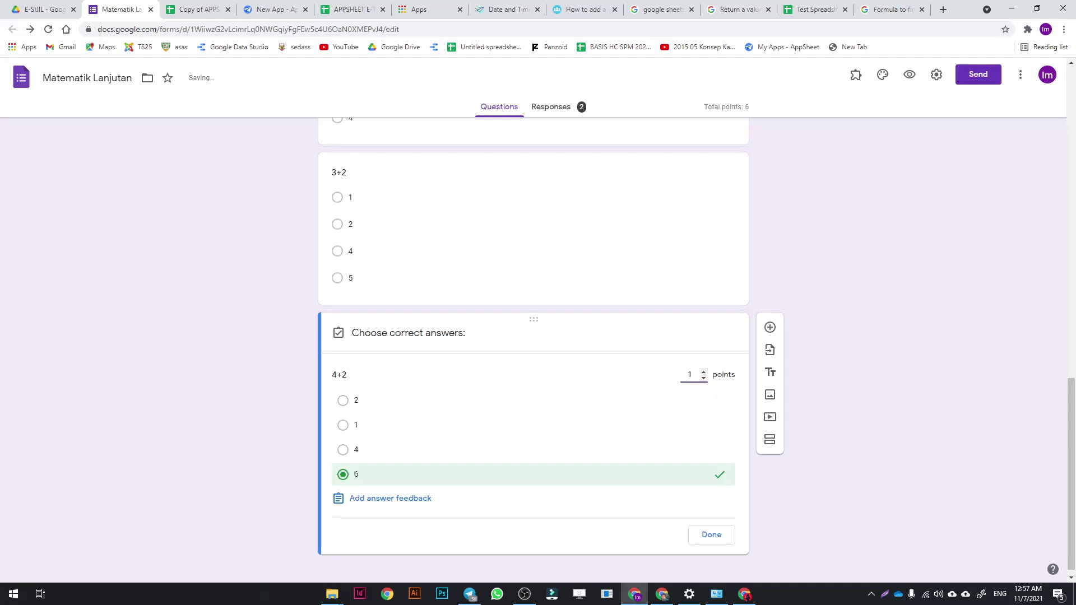
left_click(712, 538)
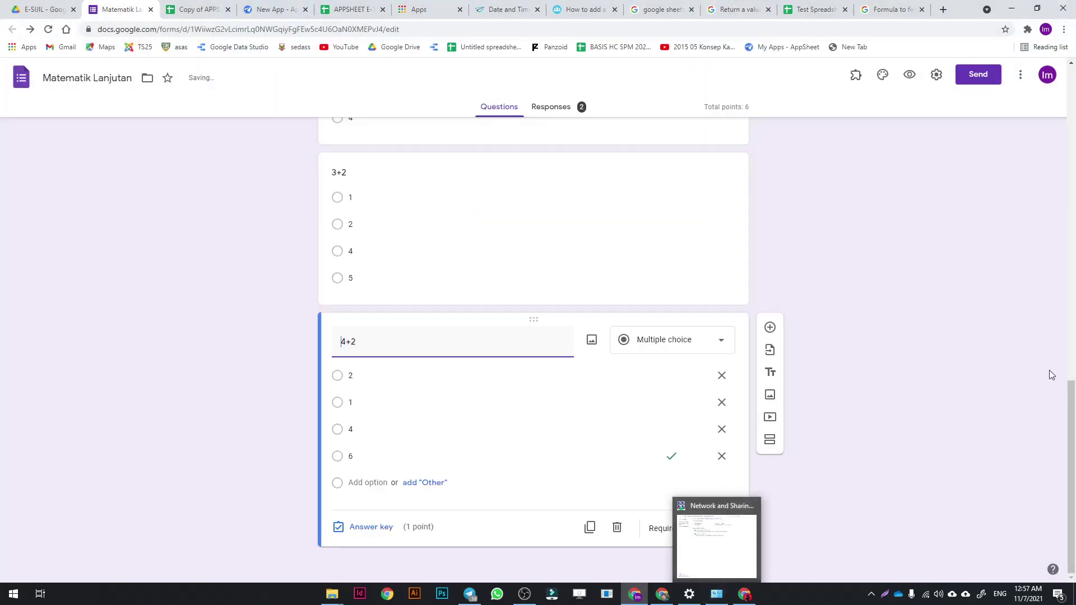
Examine the collected responses in the summary, individual and per-question views.
left_click(582, 107)
scroll(802, 269, "down", 4)
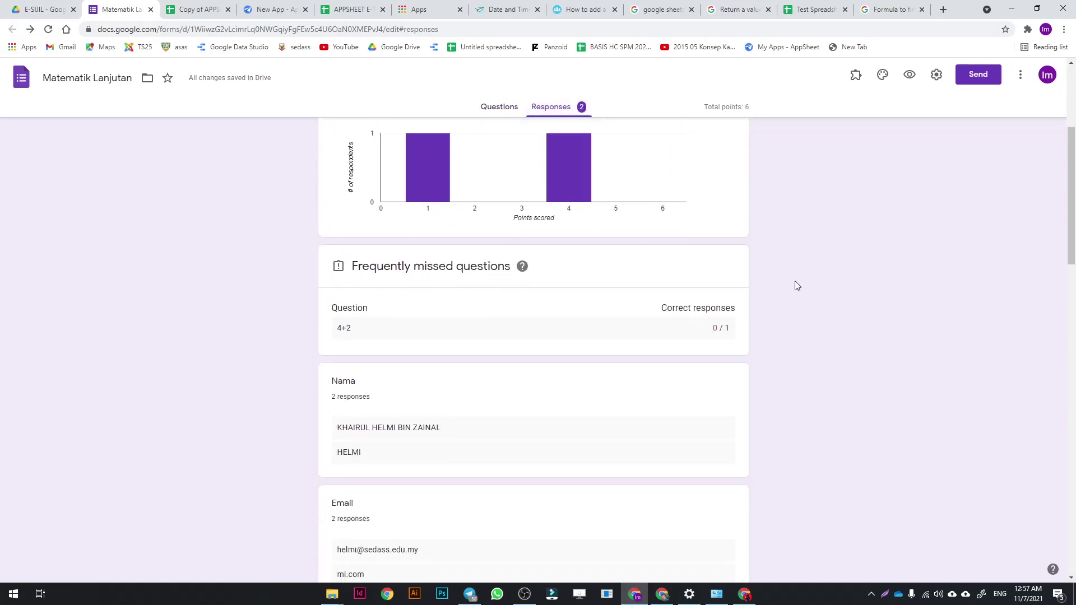
scroll(392, 242, "down", 2)
scroll(582, 233, "up", 6)
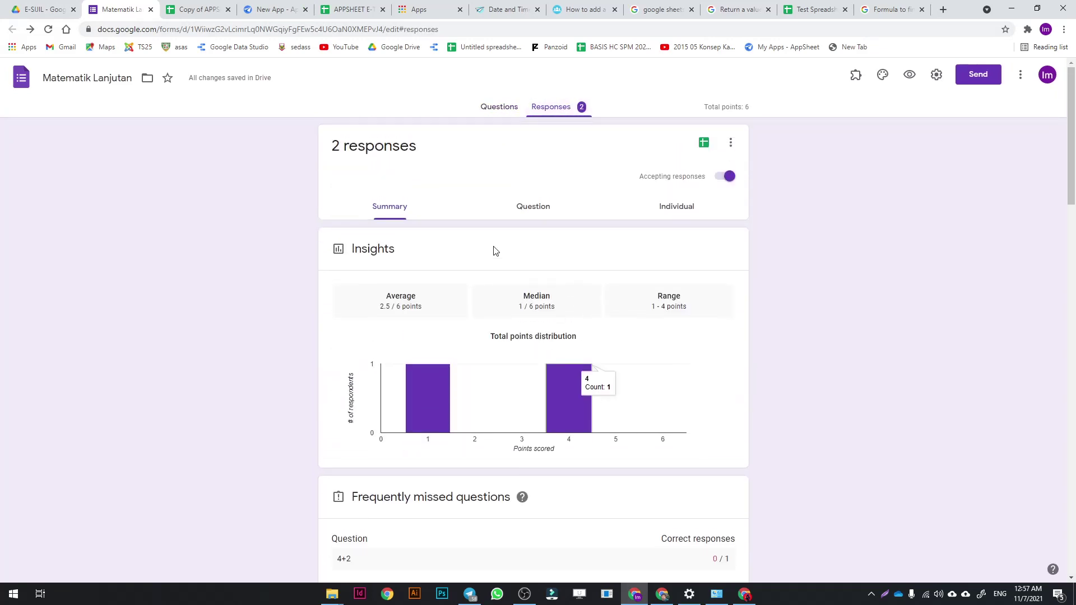
left_click(670, 217)
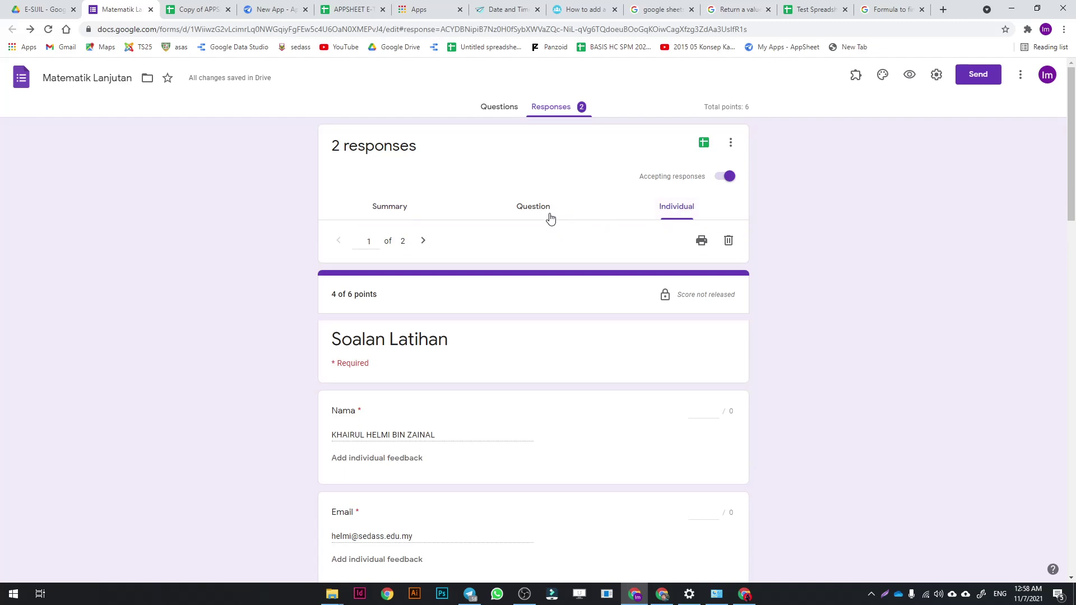
left_click(551, 218)
left_click(406, 209)
Open the linked response spreadsheet, check the scores and answers in its columns, and return to the form.
left_click(704, 143)
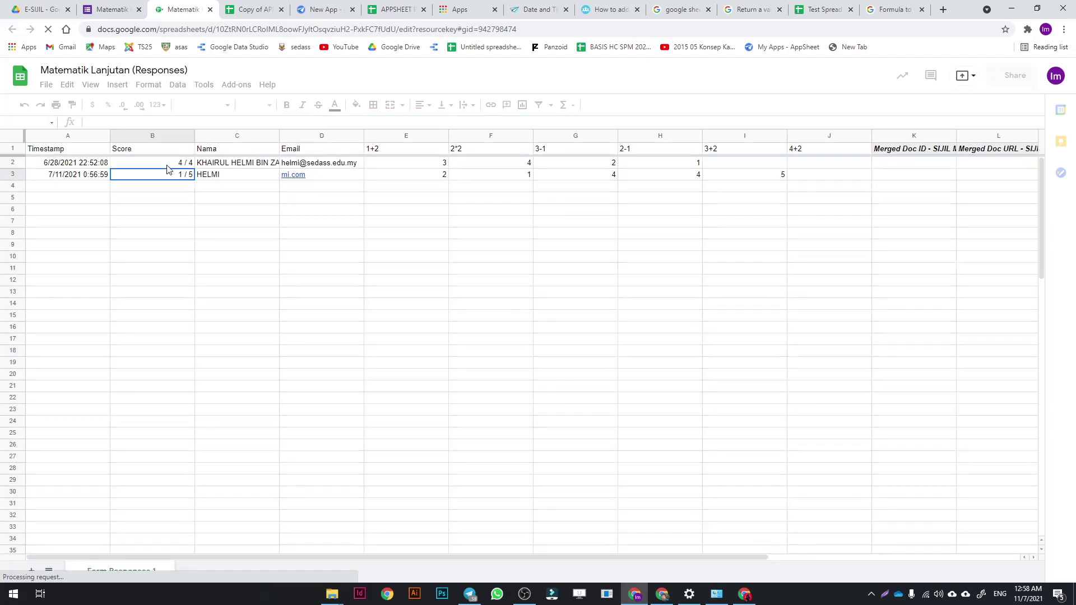
left_click(167, 179)
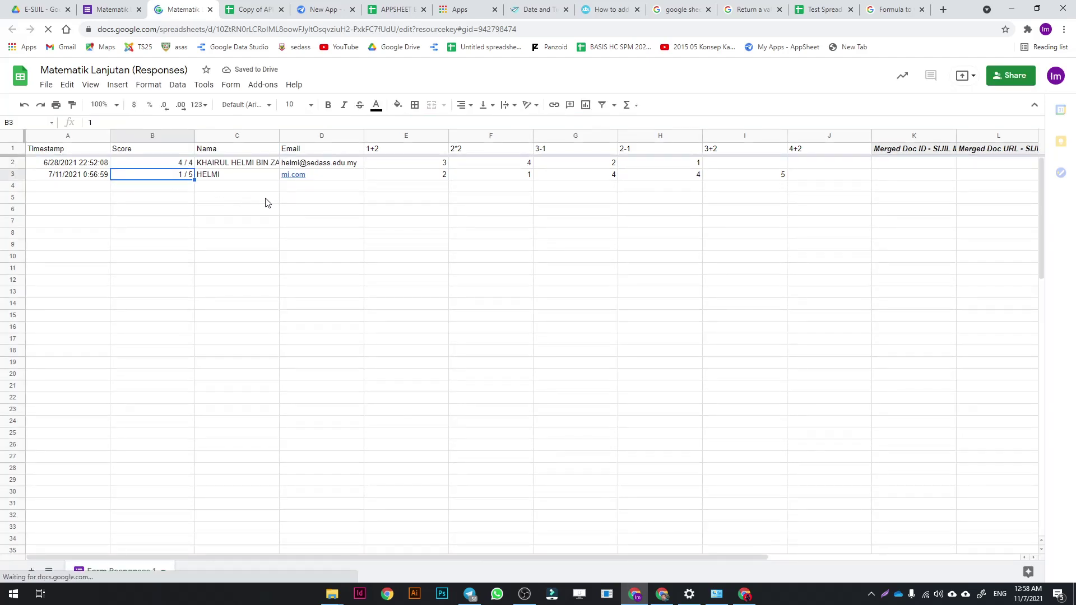
left_click_drag(356, 557, 492, 557)
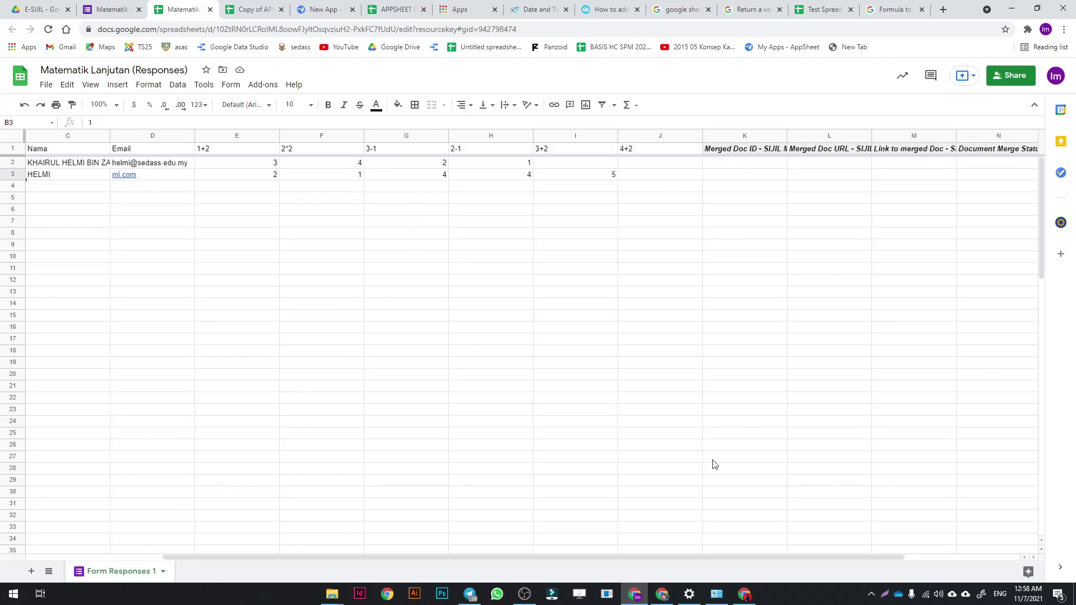
left_click_drag(388, 556, 252, 557)
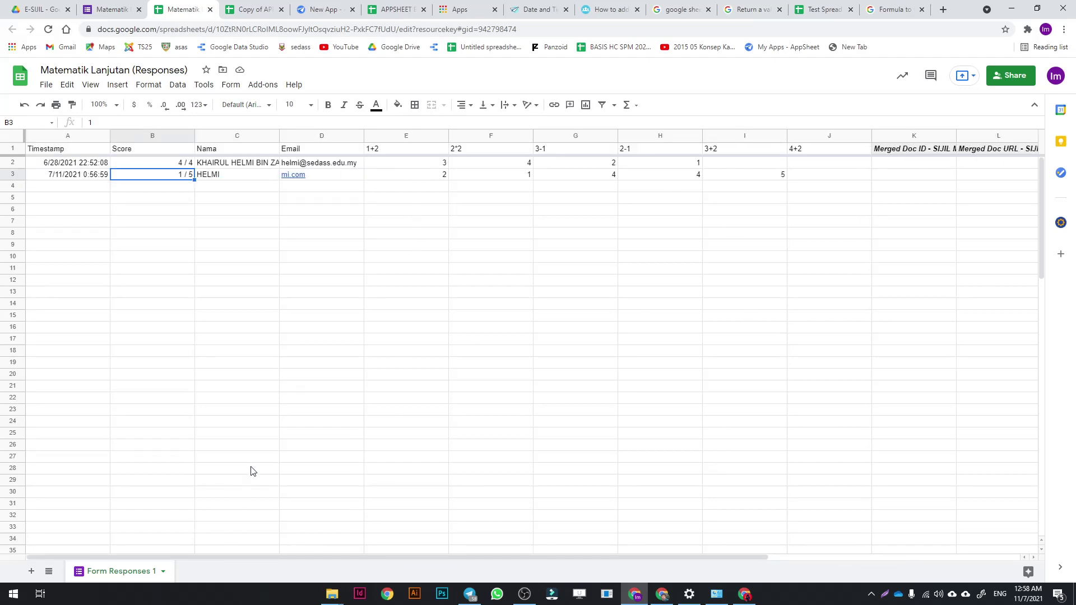
left_click(131, 11)
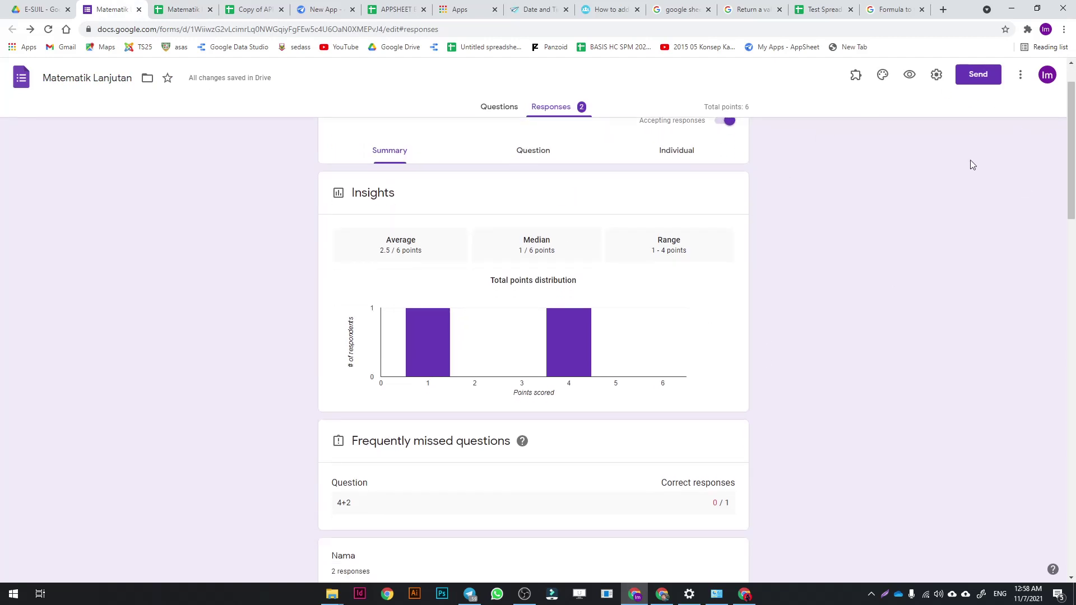
left_click(525, 594)
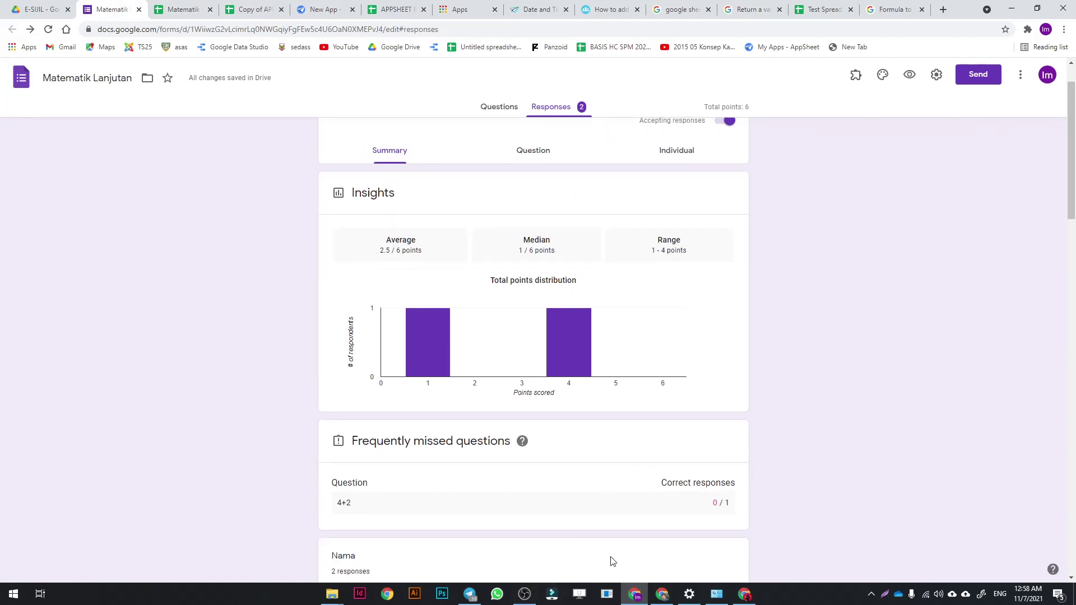